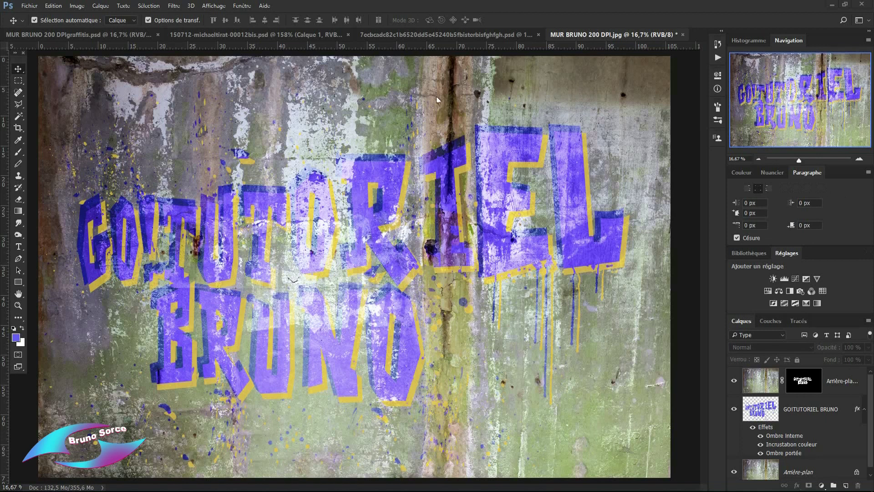
Step: Review the wall scene, house facade, blue-and-yellow and purple graffiti example documents
left_click(435, 37)
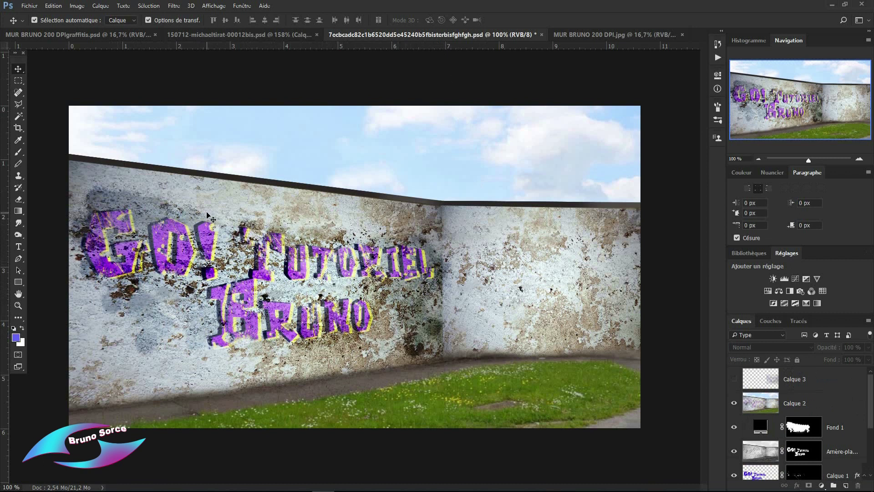
left_click(237, 35)
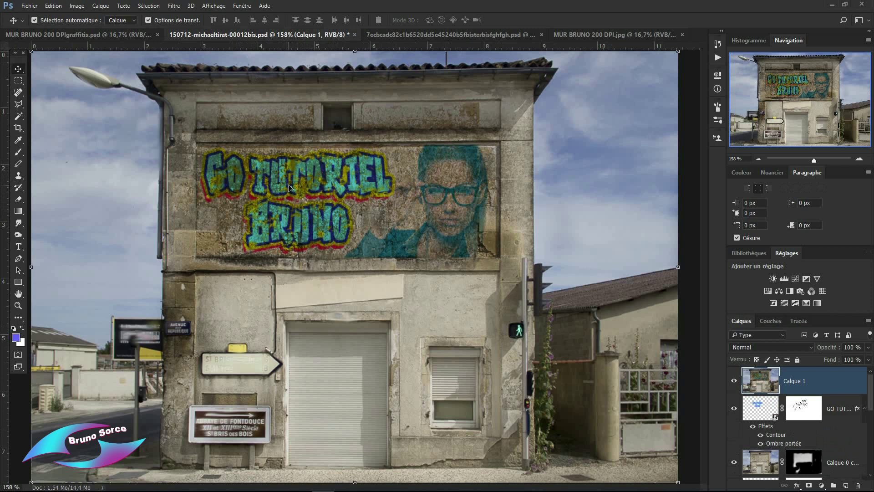
left_click(78, 35)
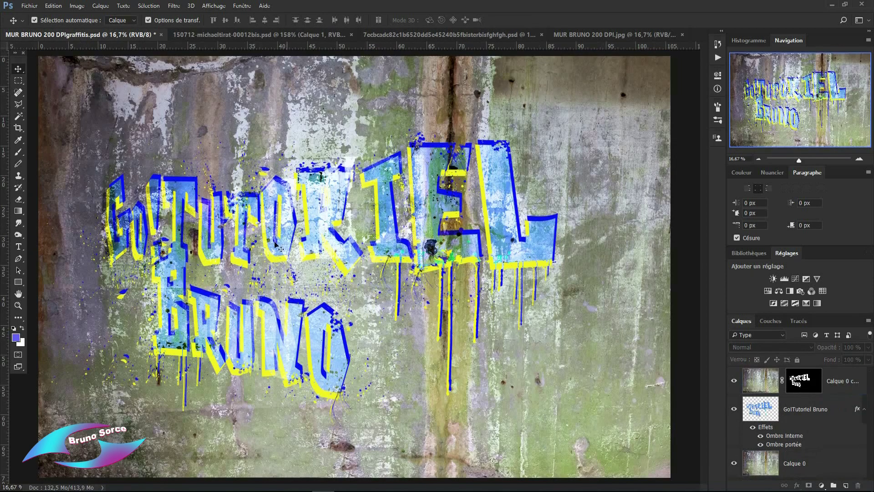
left_click(589, 35)
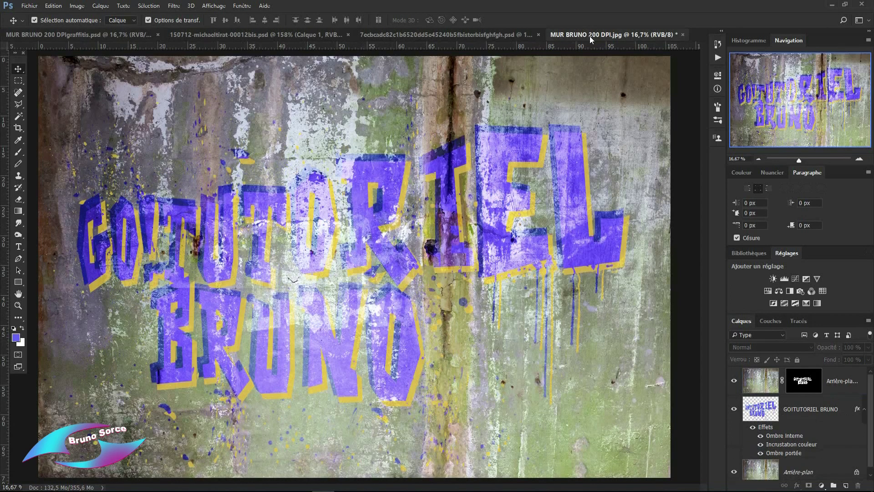
key("ctrl+Tab")
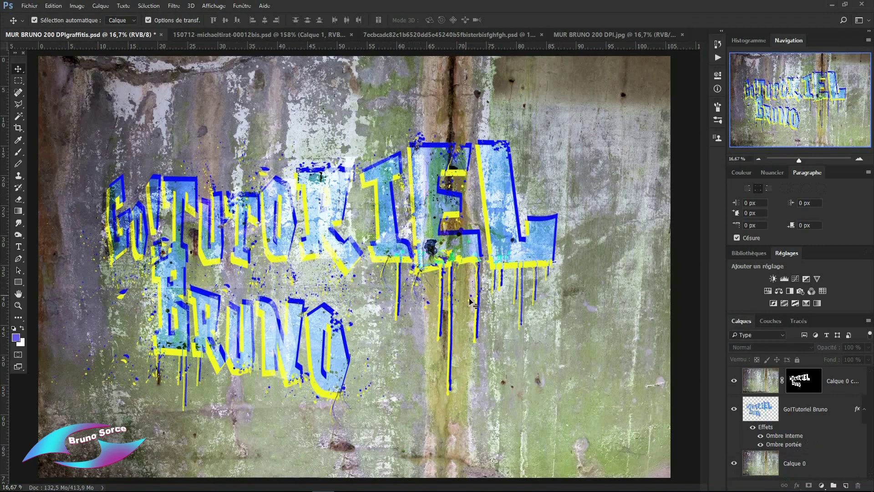
Step: Close the example documents, leaving only the bare wall photo, and launch Microsoft Edge
left_click(541, 34)
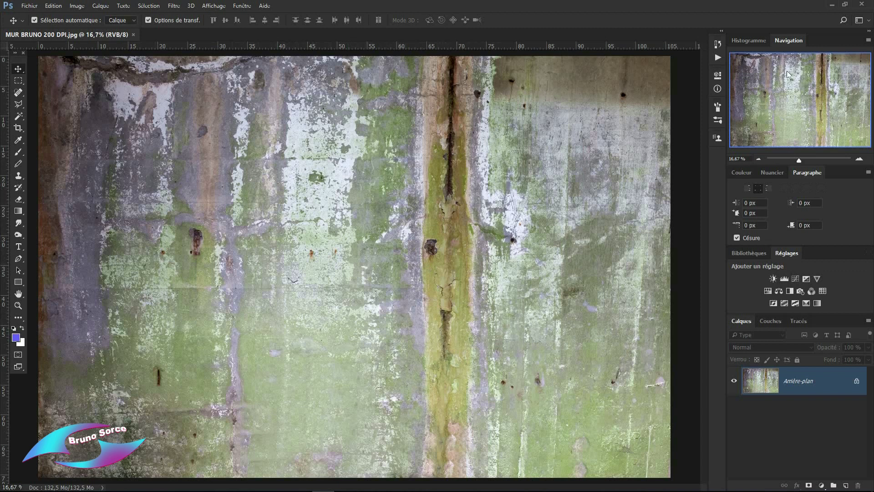
left_click(830, 6)
left_click(78, 484)
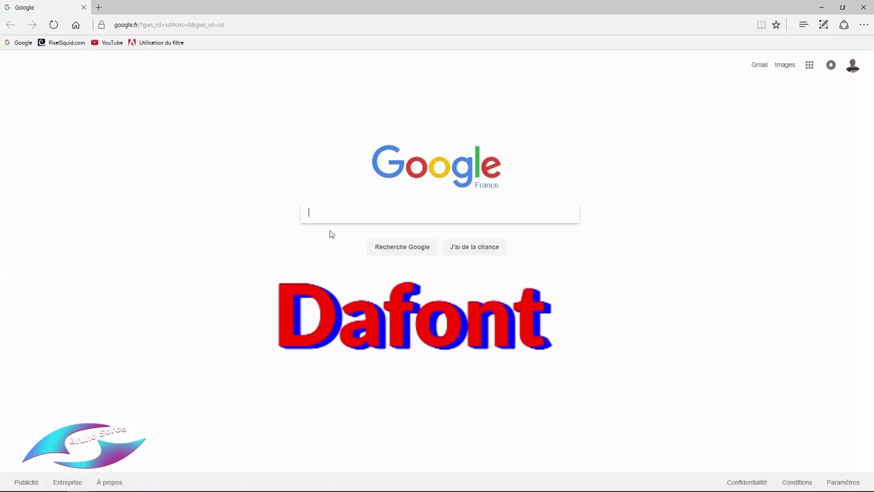
Step: Search Google for 'dafont calligraphie' and open dafont.com's Script > Calligraphie page
type("dafont calligraphie")
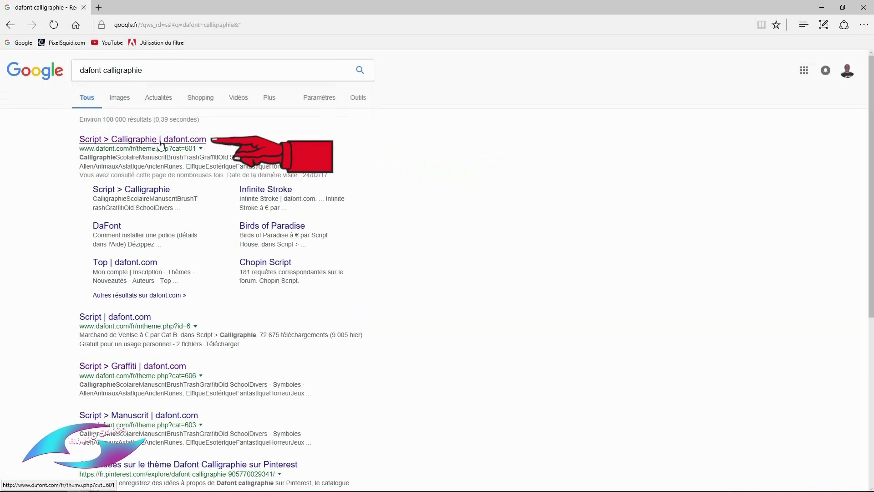
left_click(179, 140)
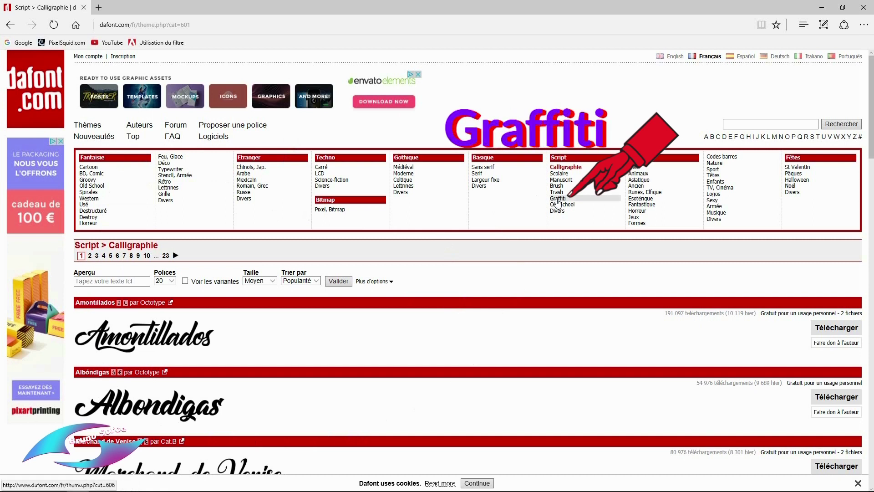
Step: Browse to page 8 of dafont's Script > Graffiti fonts and find Garage Shock
left_click(557, 201)
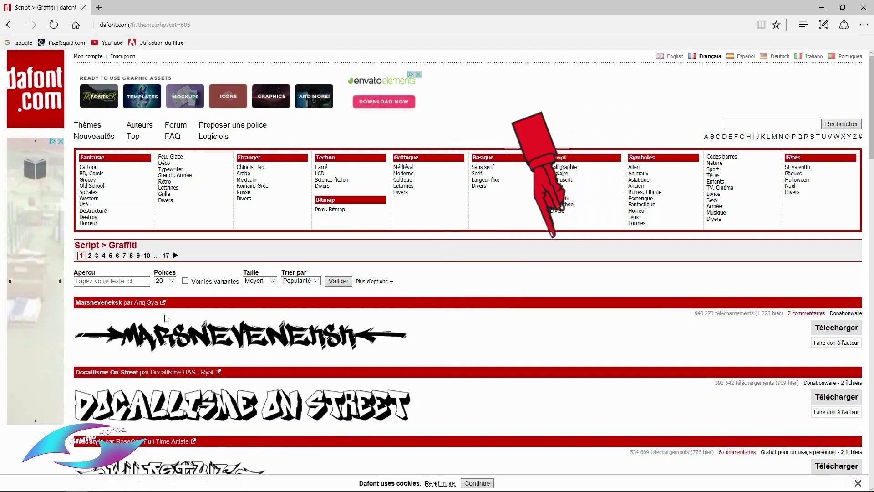
left_click(131, 256)
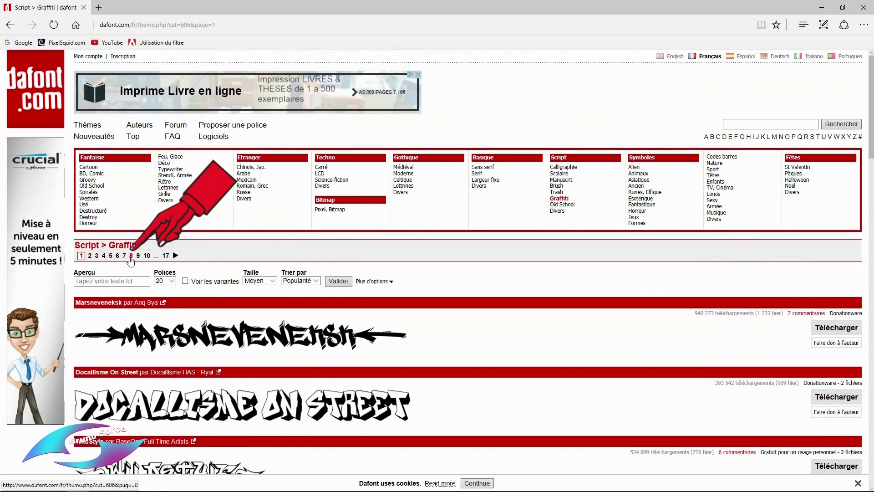
scroll(210, 347, "down", 6)
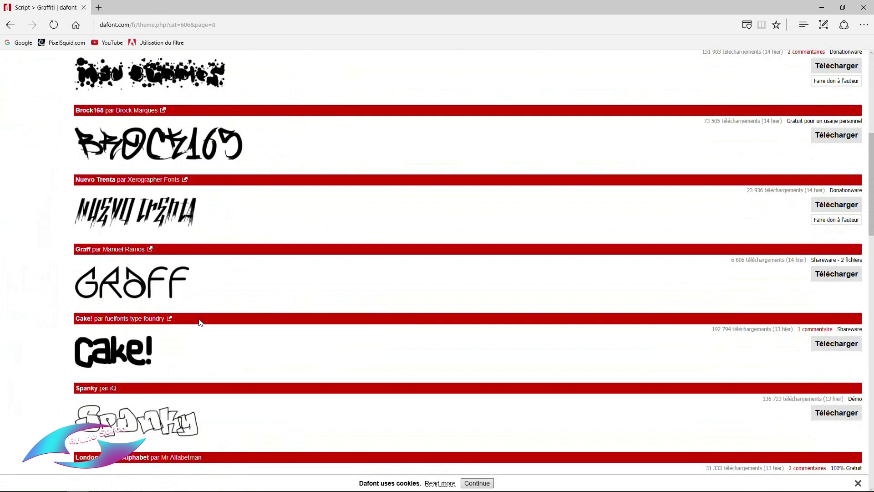
scroll(199, 324, "down", 6)
scroll(195, 319, "down", 3)
scroll(196, 302, "down", 2)
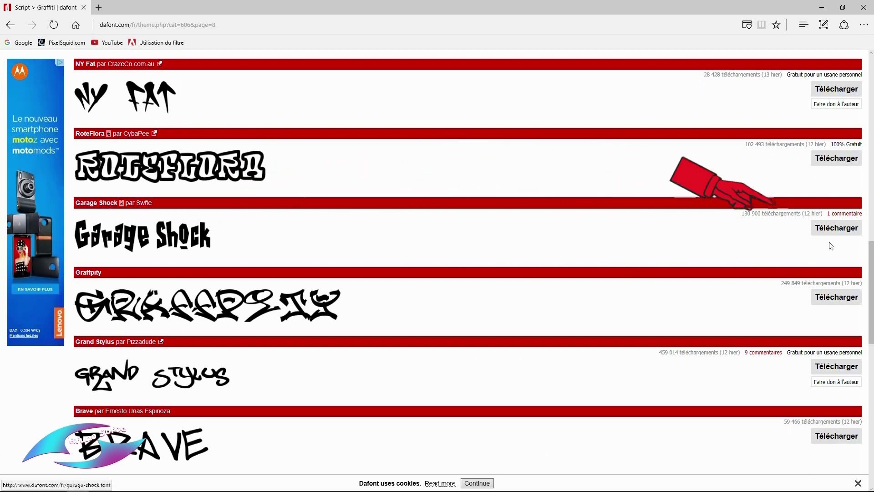
Step: Download Garage Shock as garage_shock.zip and show it in the Downloads folder
left_click(836, 228)
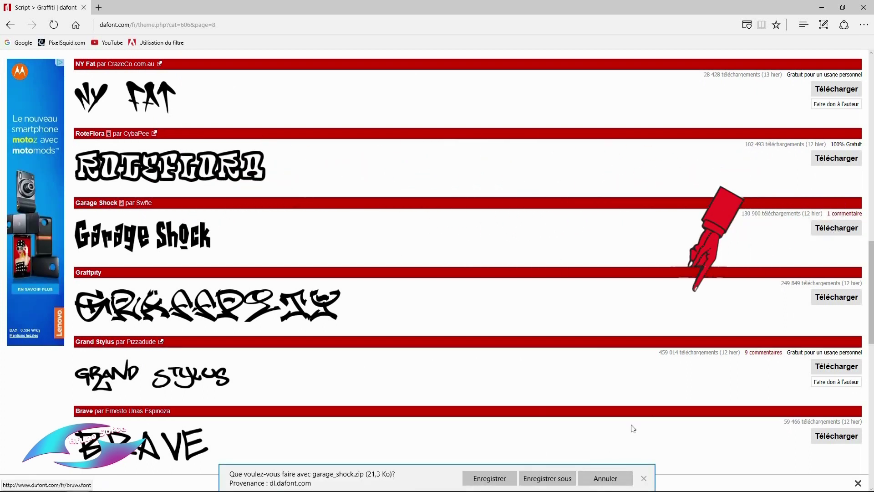
left_click(494, 479)
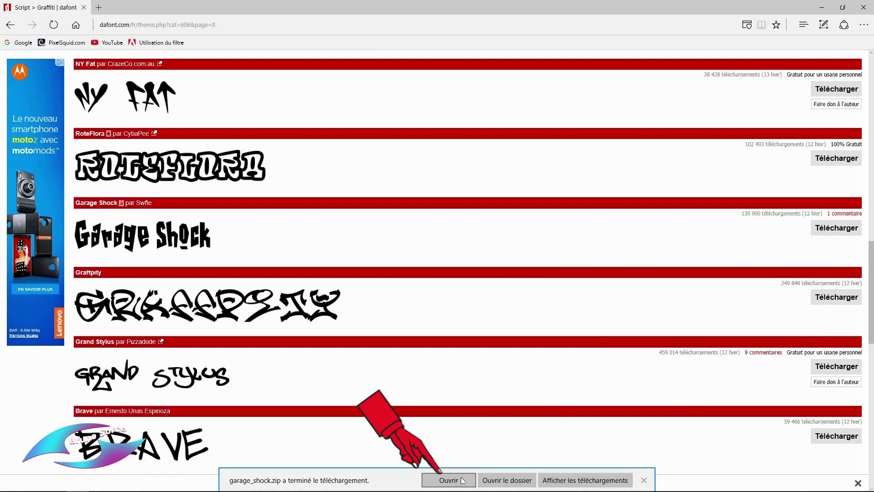
left_click(481, 480)
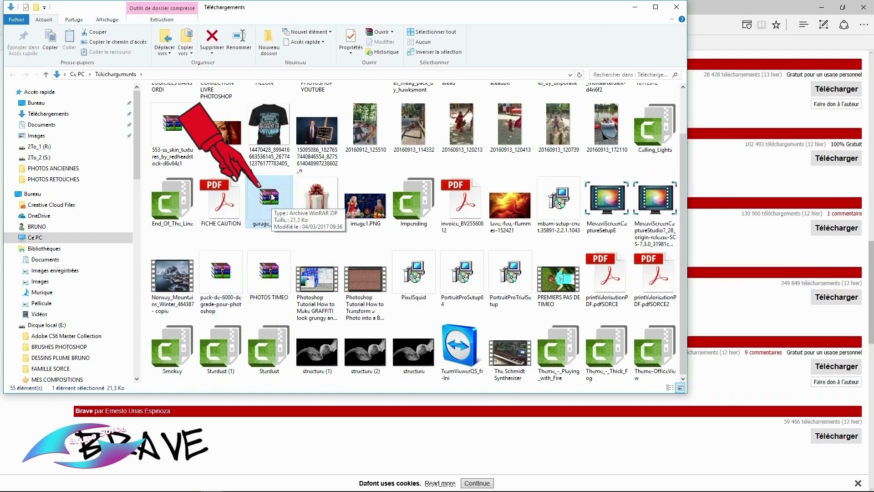
Step: Open garage_shock.zip in WinRAR and preview the garagesh.ttf font file inside
double_click(271, 199)
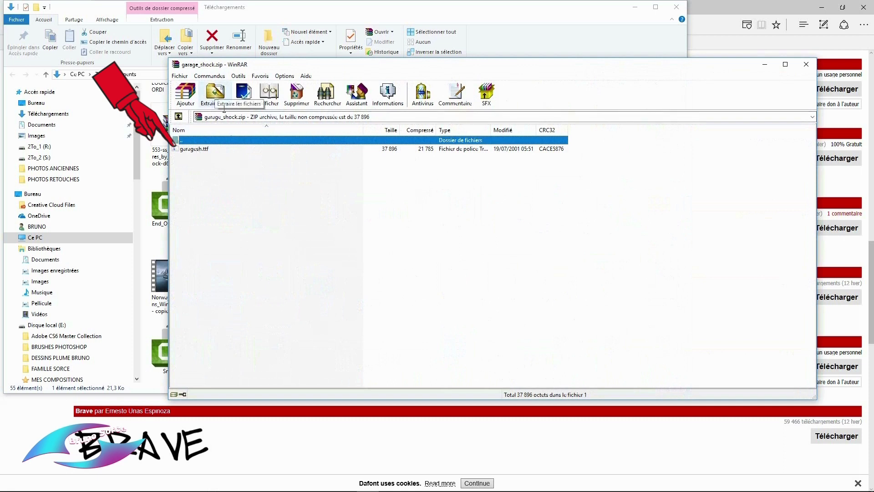
double_click(206, 150)
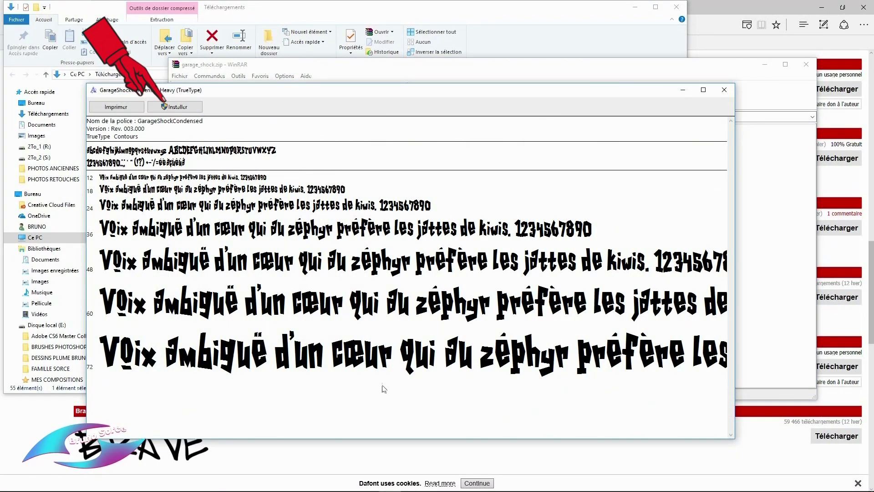
Step: Install the GarageShockCondensed font from the preview, then close the font viewer
left_click(183, 109)
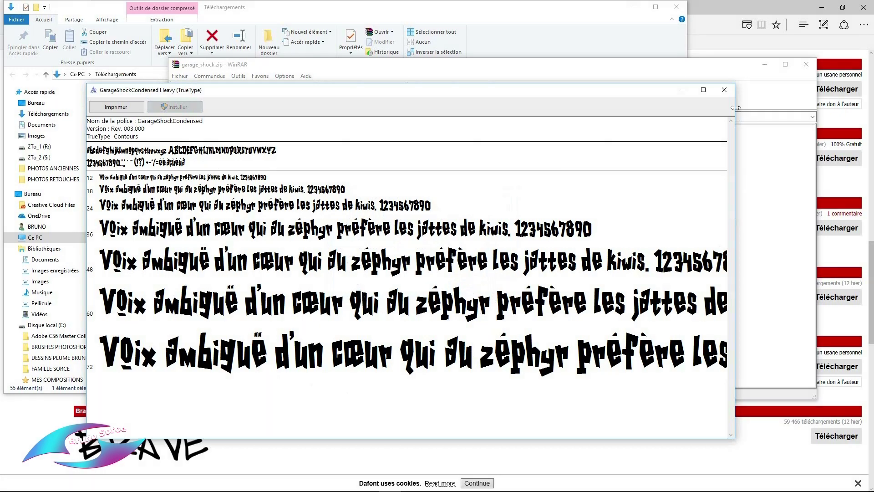
left_click(724, 89)
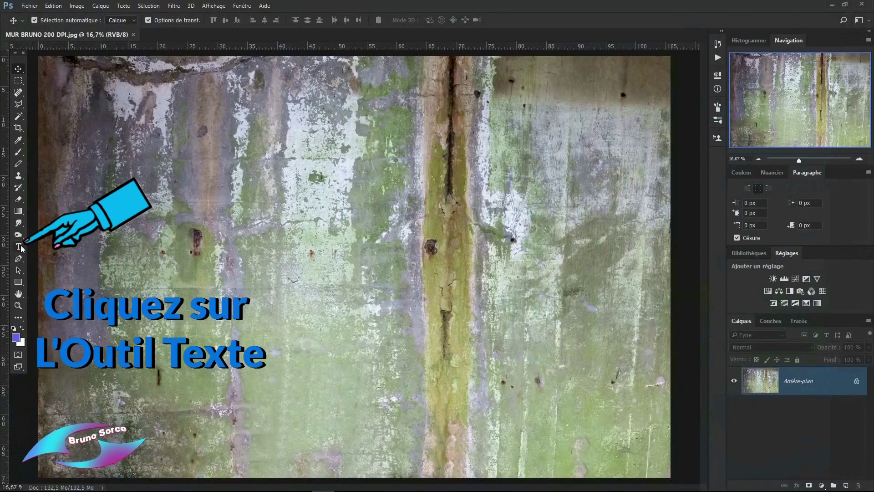
Step: Choose the Horizontal Type tool with GarageShockCondensed font and click the wall to start text
left_click(19, 247)
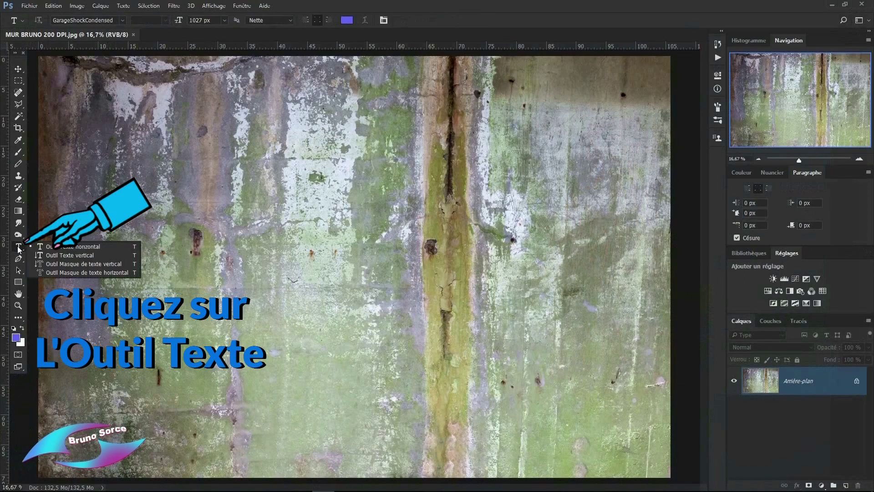
left_click(117, 20)
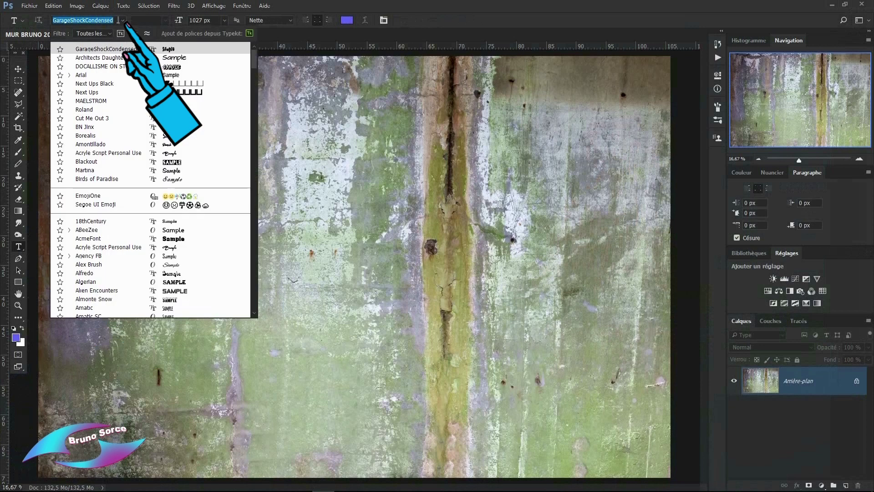
scroll(94, 205, "down", 10)
scroll(93, 205, "down", 15)
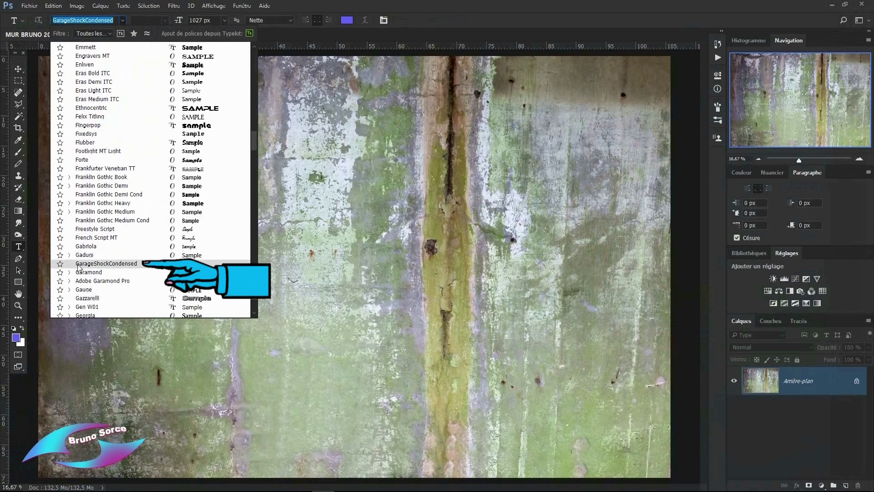
left_click(119, 265)
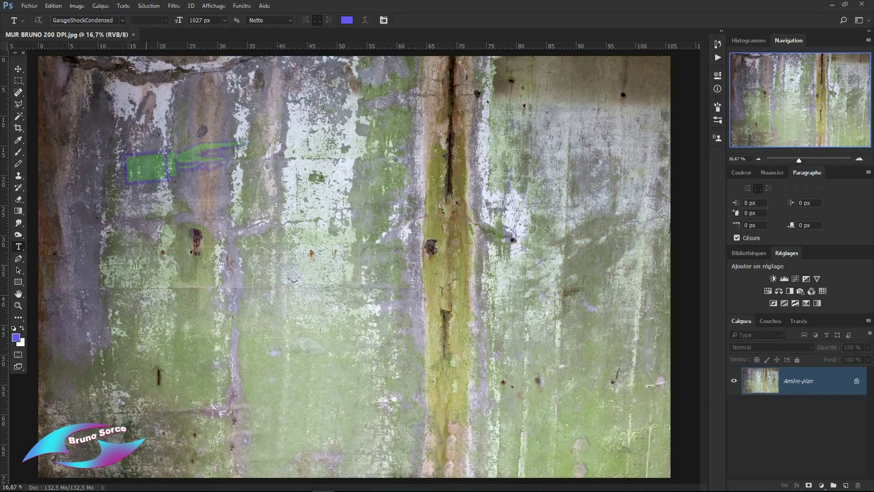
left_click(267, 97)
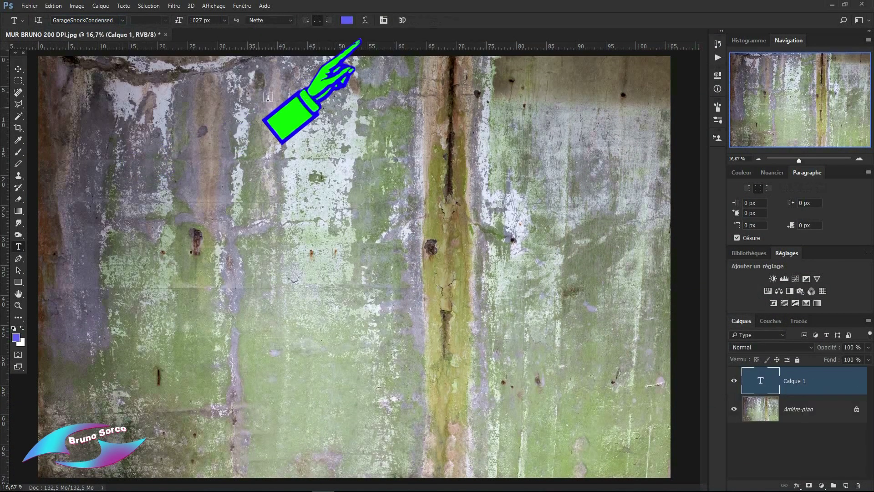
Step: In the Character panel, change the text colour to purple-blue 6363fb
left_click(383, 21)
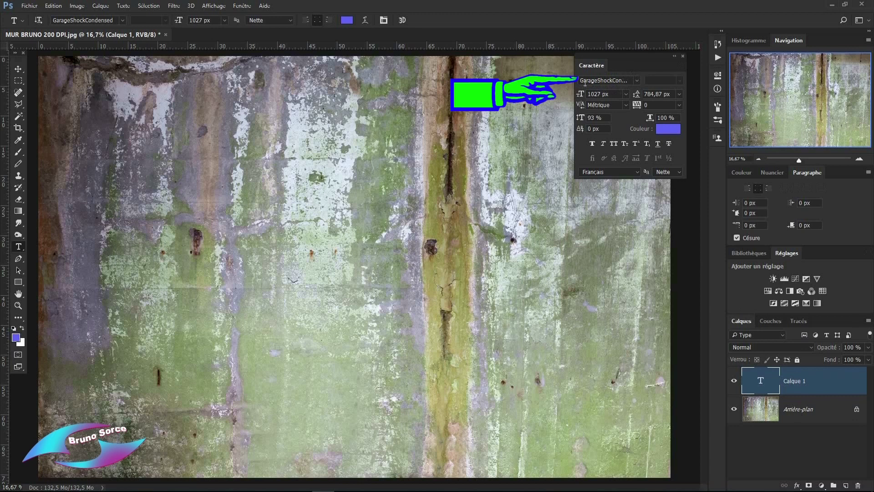
left_click(665, 131)
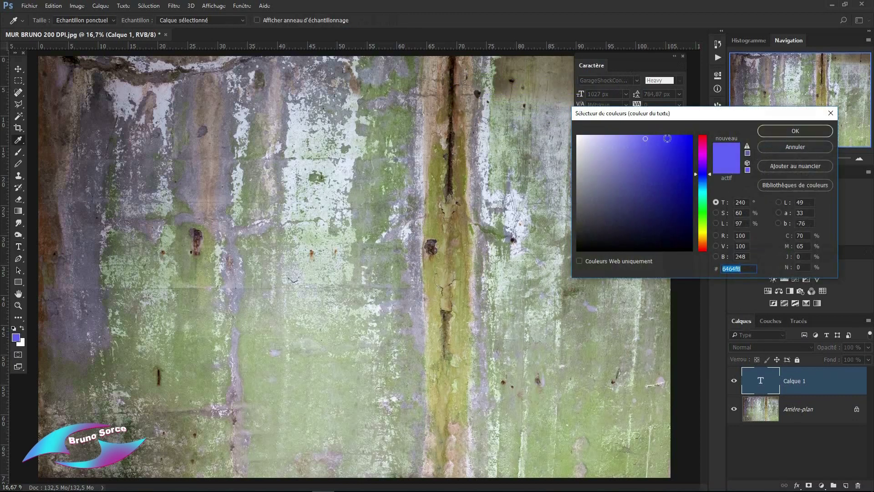
left_click(647, 137)
left_click(795, 131)
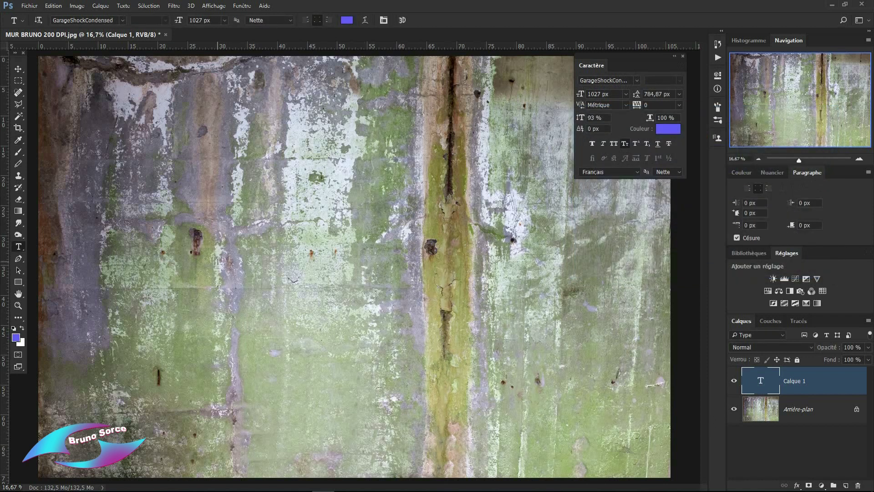
Step: Type GO!TUTORIEL with BRUNO on a second line in purple and commit the text
left_click(340, 271)
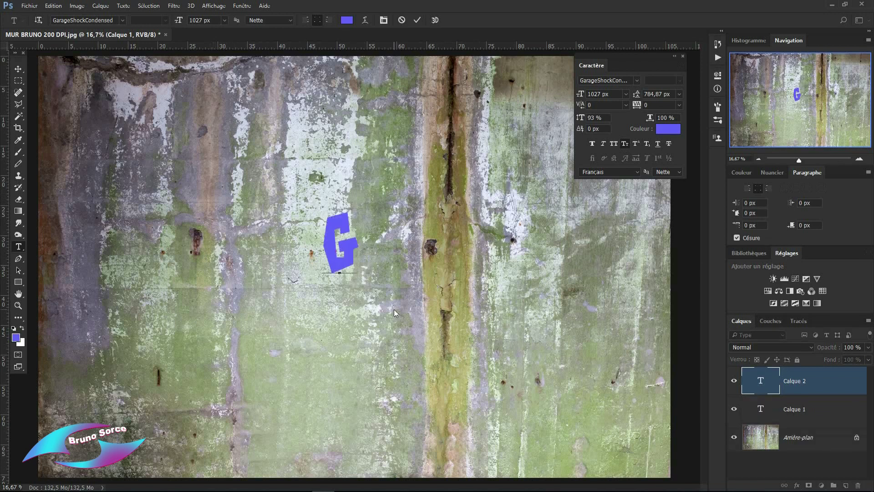
type("O!")
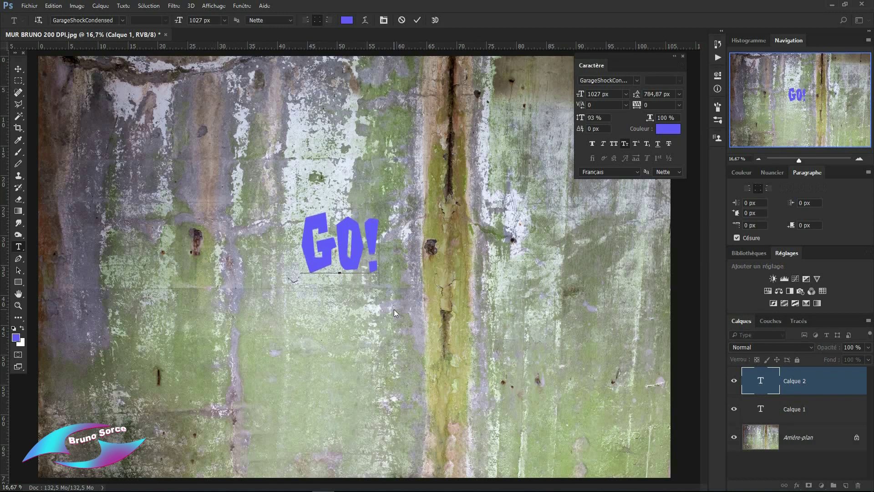
type("TUTOR")
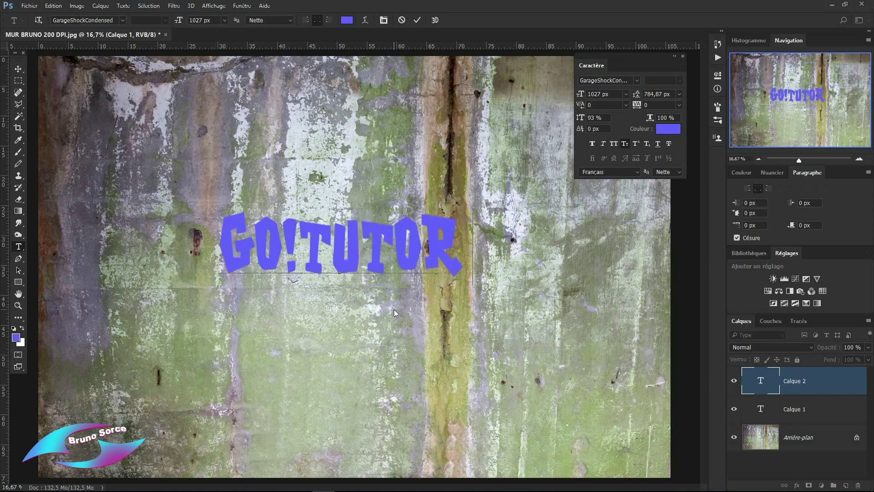
type("IEL")
key("Return")
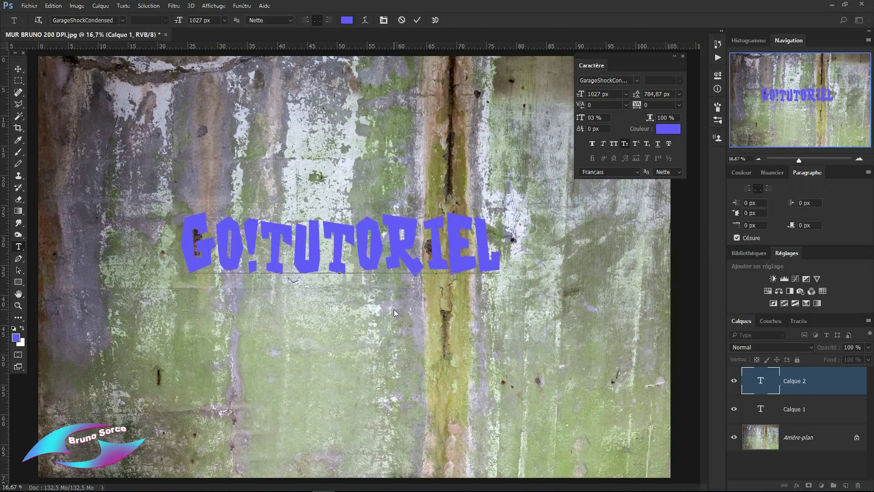
type("BRUNO")
key("ctrl+Return")
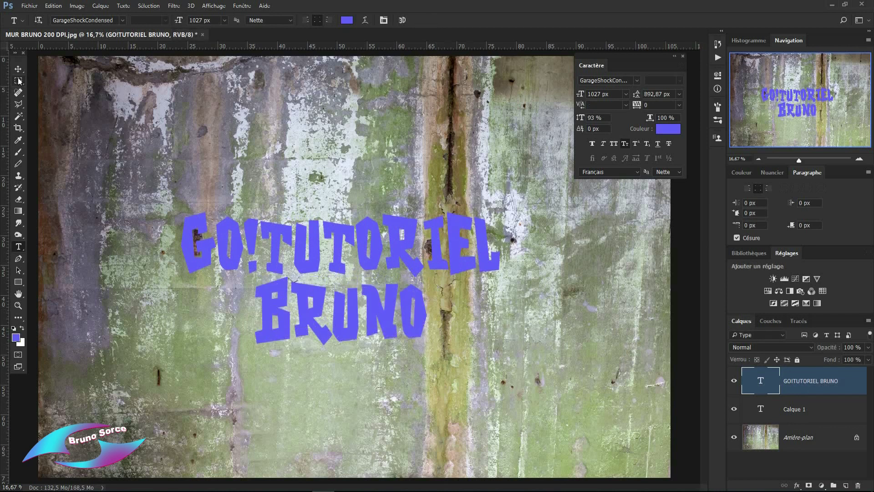
left_click(19, 69)
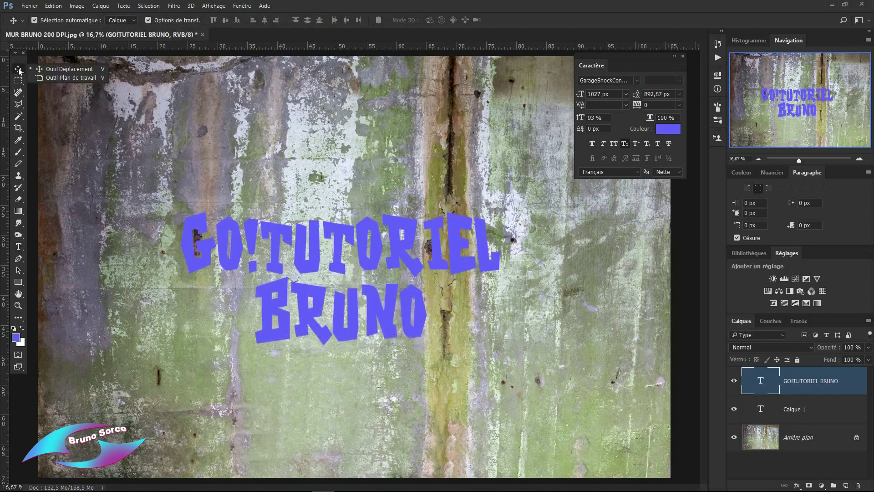
Step: Scale the GO!TUTORIEL BRUNO text up to about 165%, nudge it right, and commit
left_click(60, 70)
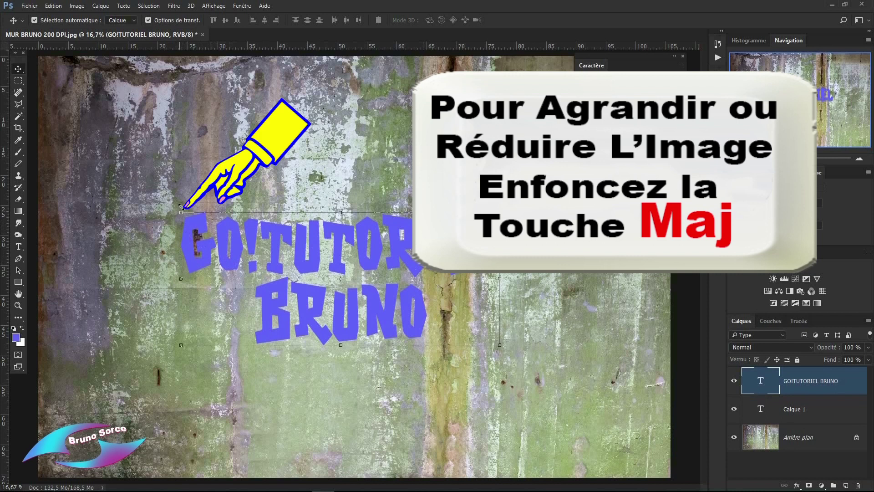
mouse_move(181, 211)
left_mouse_down()
mouse_move(131, 161)
mouse_move(108, 116)
left_mouse_up()
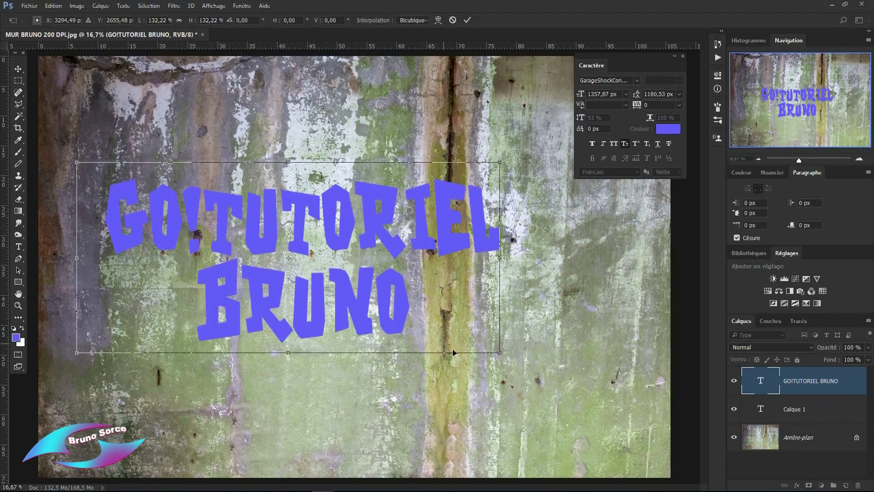
left_click_drag(501, 351, 606, 400)
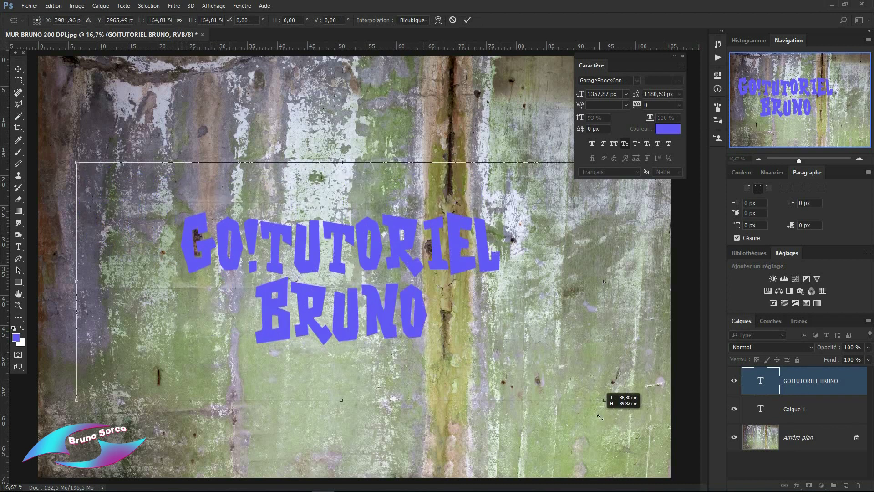
left_click_drag(551, 387, 550, 386)
left_click_drag(395, 237, 403, 239)
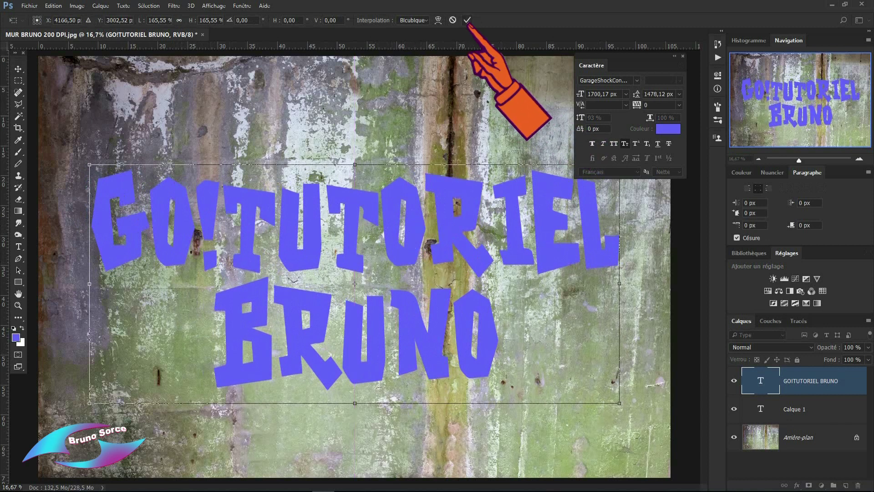
left_click(468, 20)
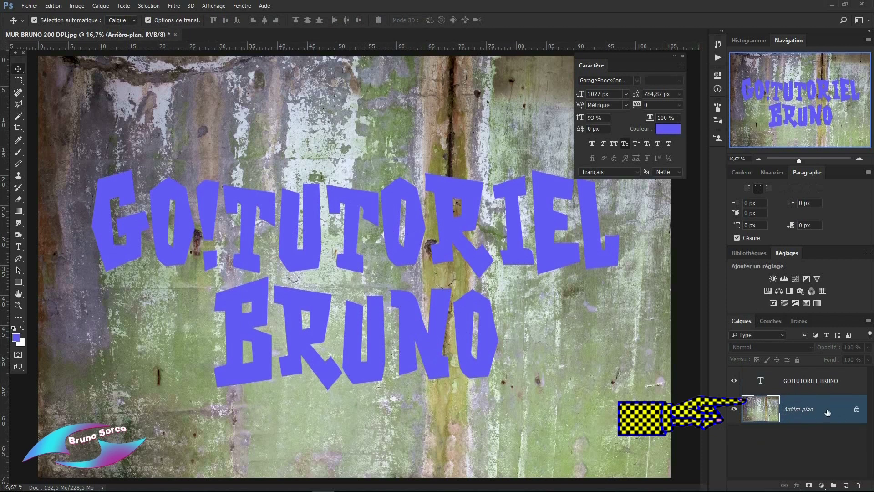
Step: Duplicate the Arrière-plan layer as Arrière-plan copie and reselect the GO!TUTORIEL text layer
left_click_drag(793, 414, 845, 484)
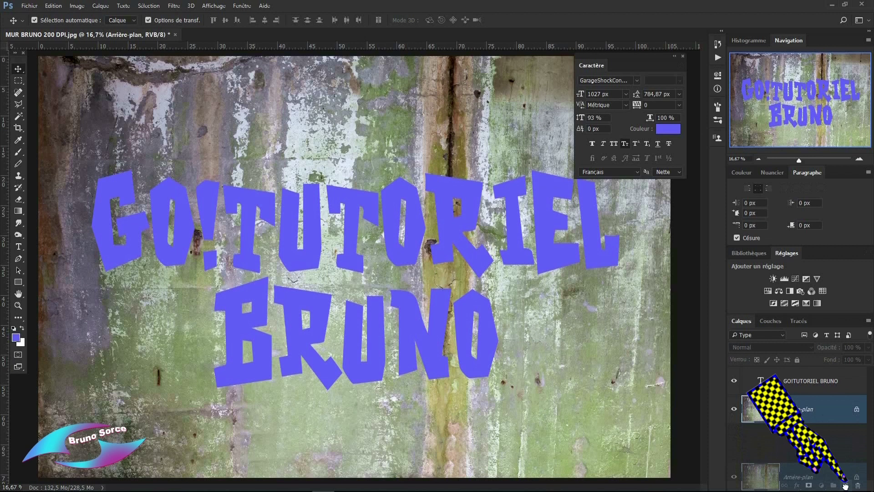
left_click_drag(845, 485, 845, 486)
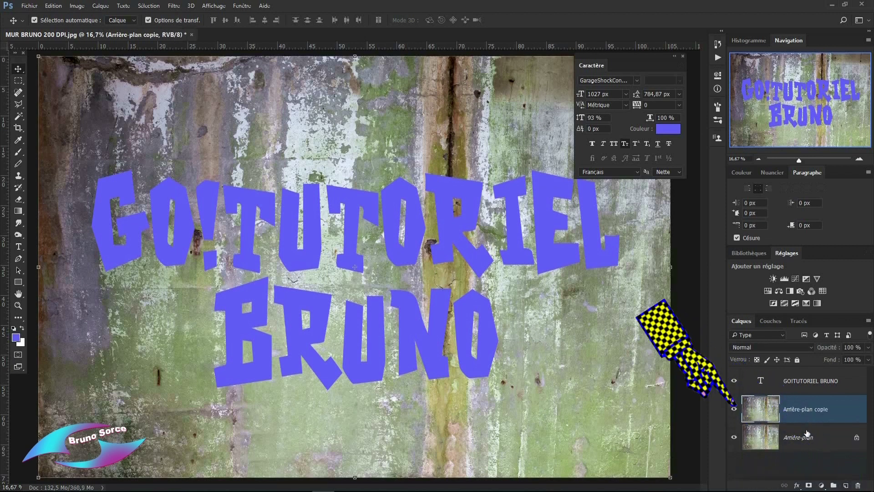
left_click(781, 385)
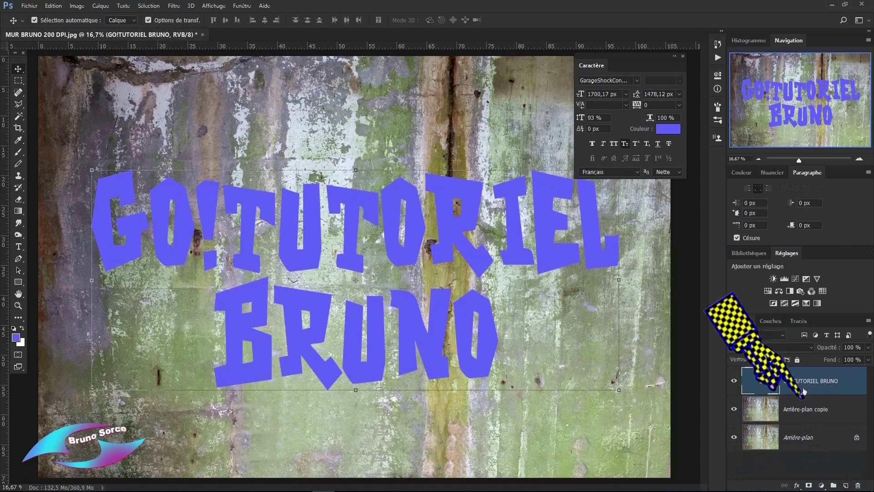
Step: Add a Normal-mode drop shadow to the GO!TUTORIEL BRUNO text
left_click(796, 485)
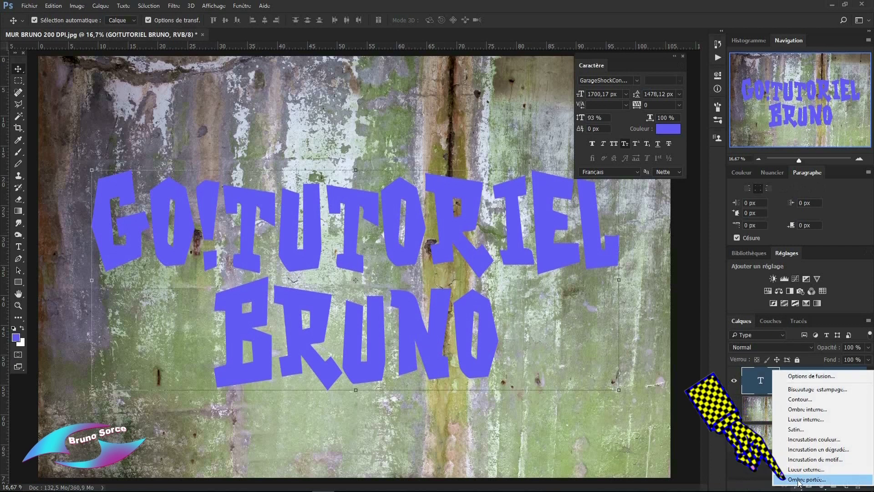
left_click(799, 480)
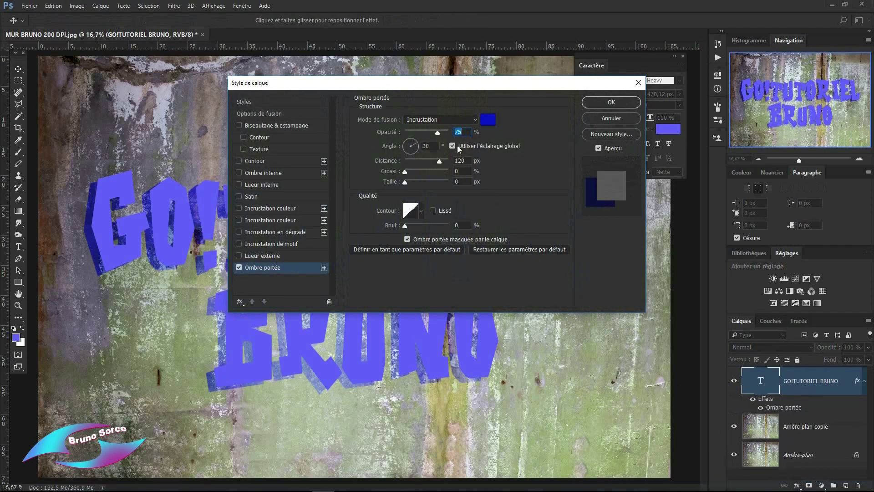
mouse_move(451, 90)
left_mouse_down()
mouse_move(597, 84)
mouse_move(684, 57)
left_mouse_up()
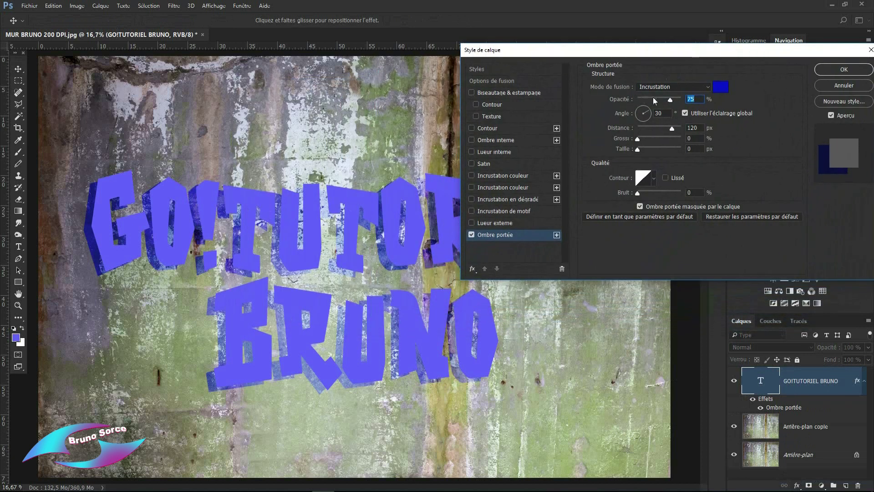
left_click(709, 88)
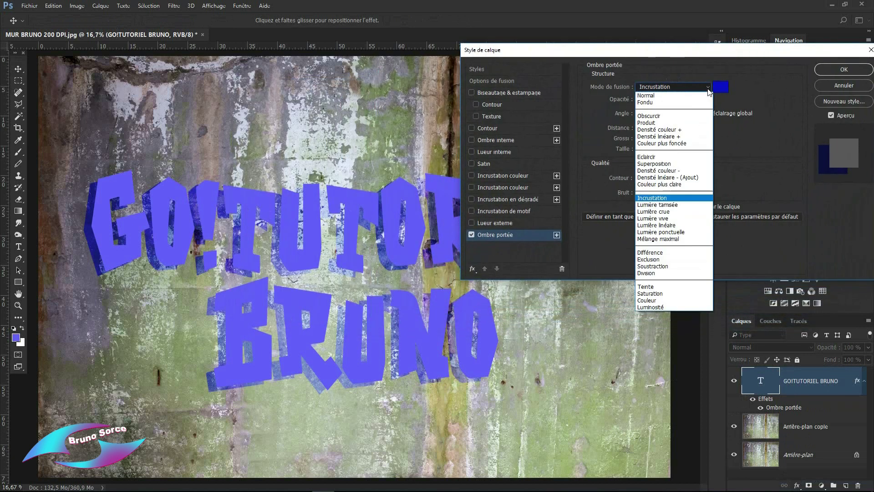
left_click(665, 96)
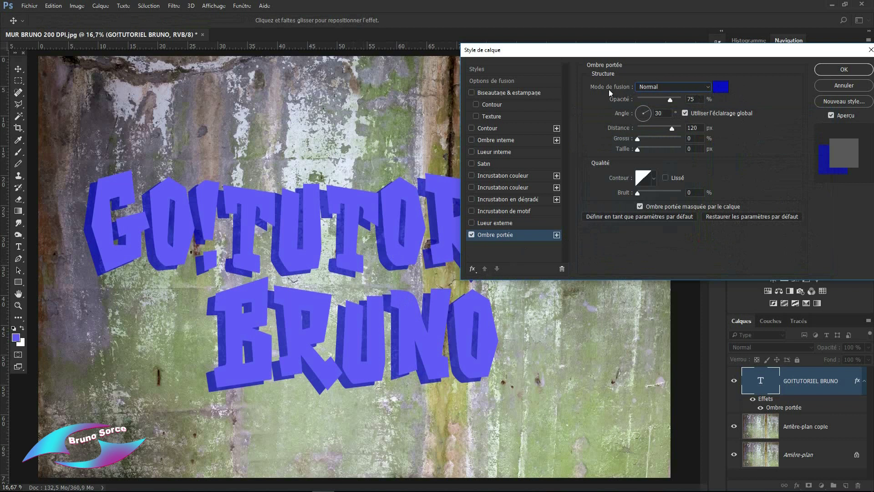
Step: Make the shadow dark blue (0510a0) and drag it 108 px toward the upper left
left_click(718, 88)
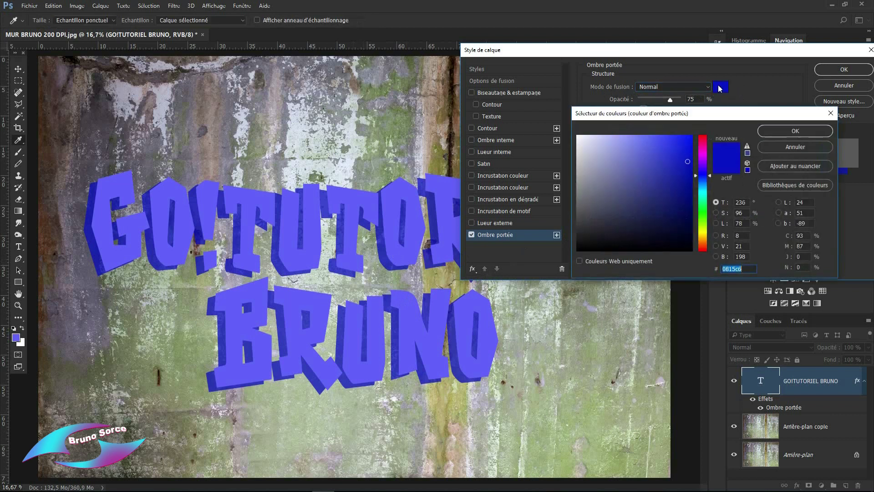
left_click(689, 139)
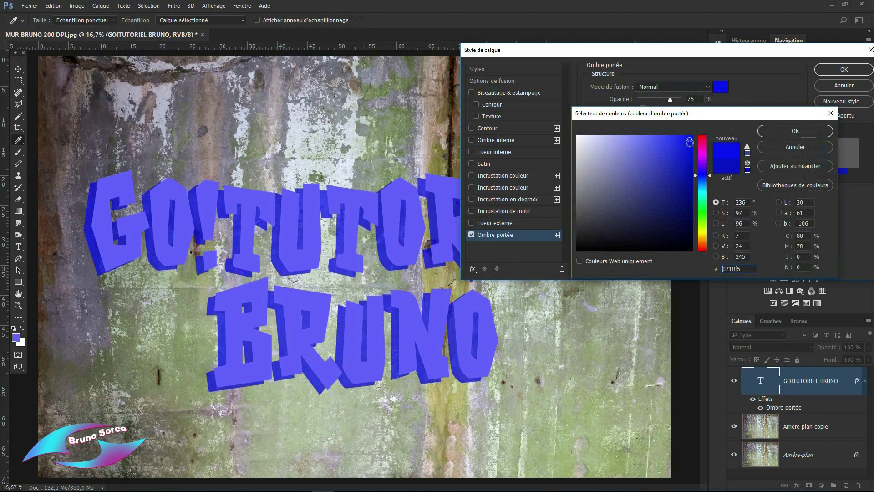
left_click(686, 160)
left_click(689, 178)
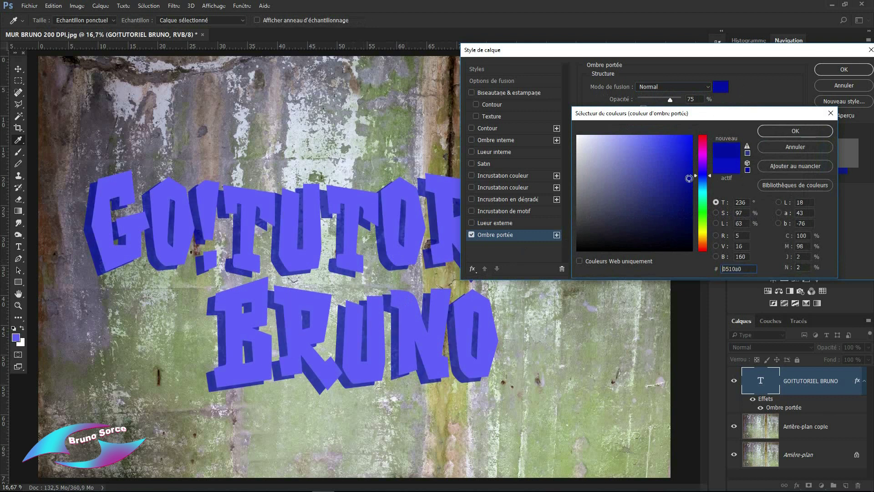
left_click(792, 131)
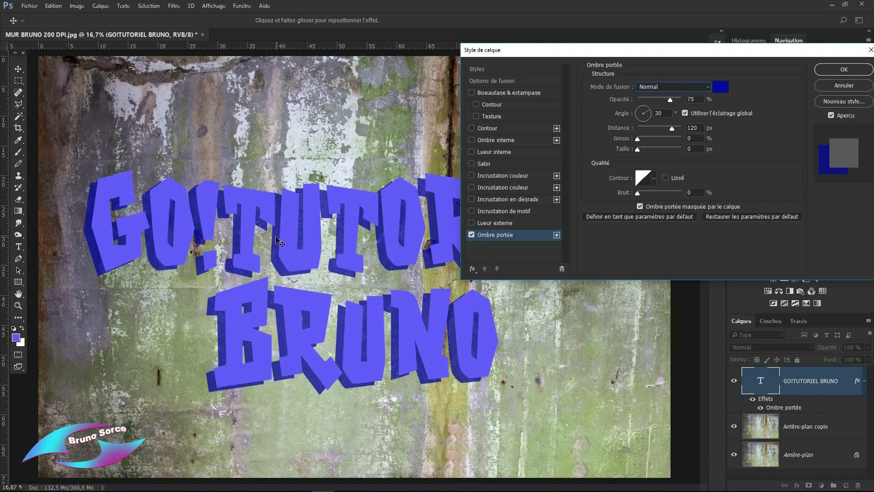
mouse_move(278, 241)
left_mouse_down()
mouse_move(288, 208)
mouse_move(286, 233)
mouse_move(279, 226)
left_mouse_up()
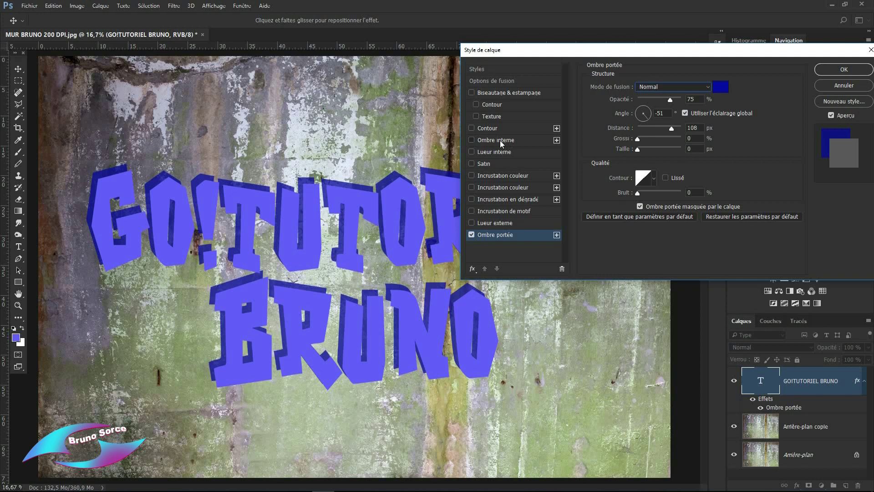
Step: Add a yellow inner shadow at −31° and 65 px distance, then apply the layer style
left_click(500, 140)
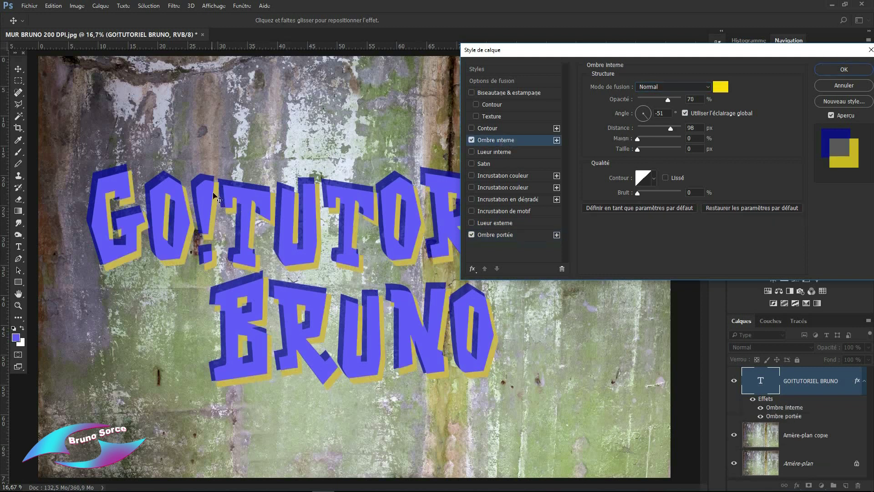
left_click_drag(379, 355, 379, 358)
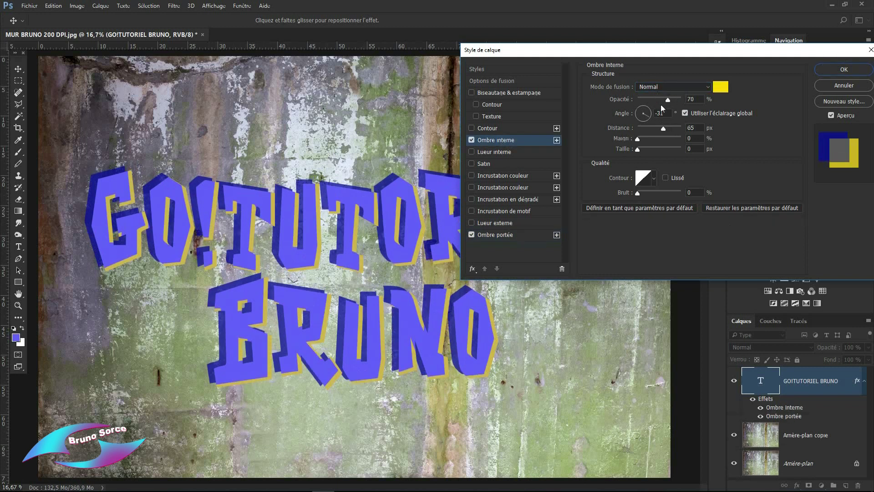
left_click(719, 87)
left_click_drag(705, 224, 704, 210)
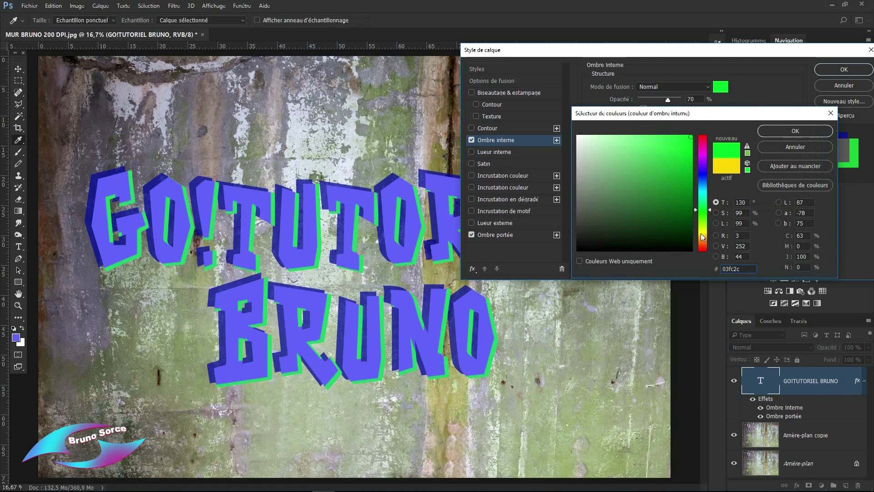
left_click(702, 233)
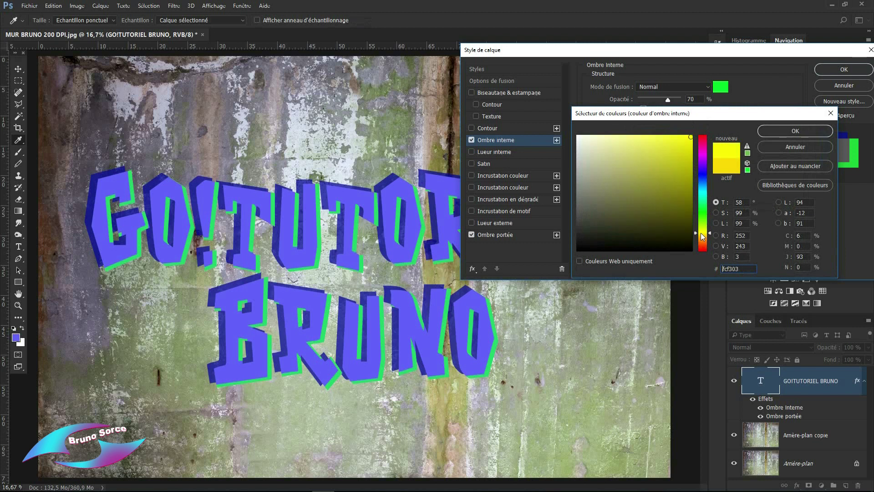
left_click(781, 130)
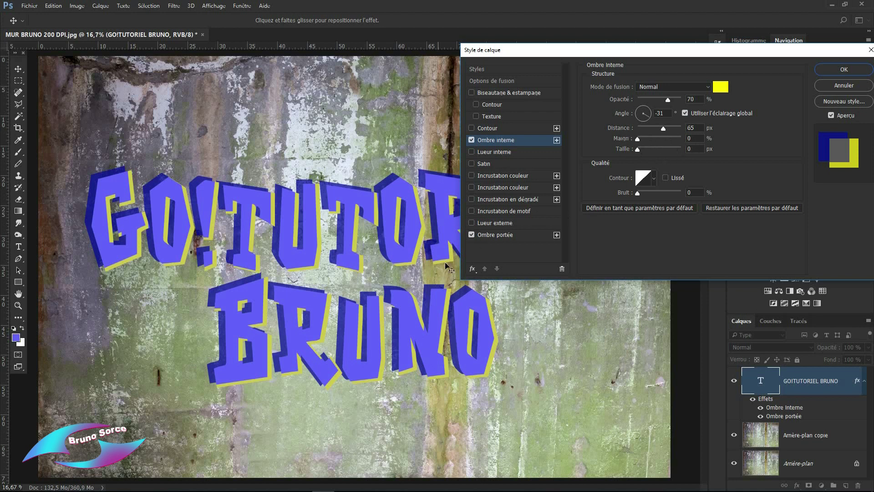
left_click(841, 71)
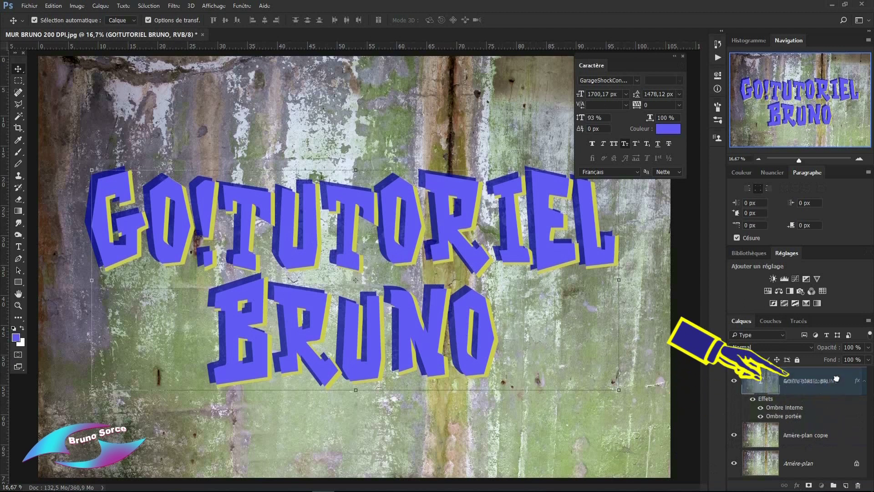
Step: Move Arrière-plan copie above the text layer and mask it with the letter-shape selection
left_click_drag(844, 438, 836, 375)
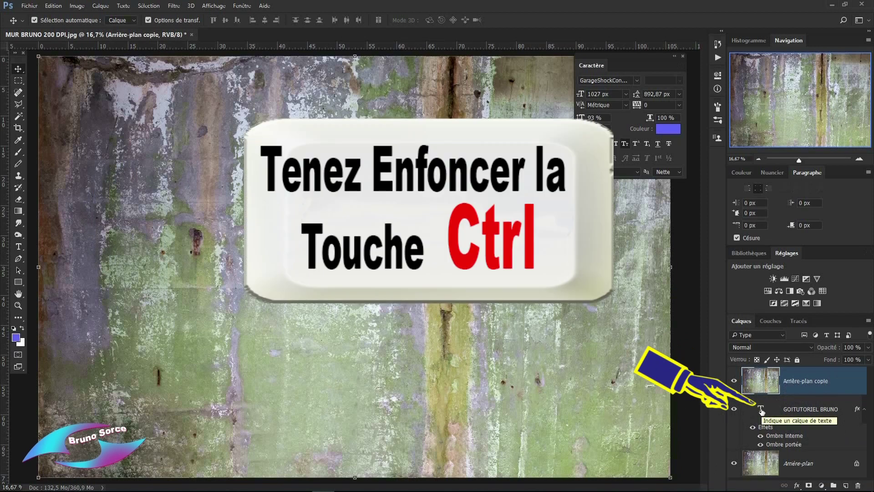
key("ctrl")
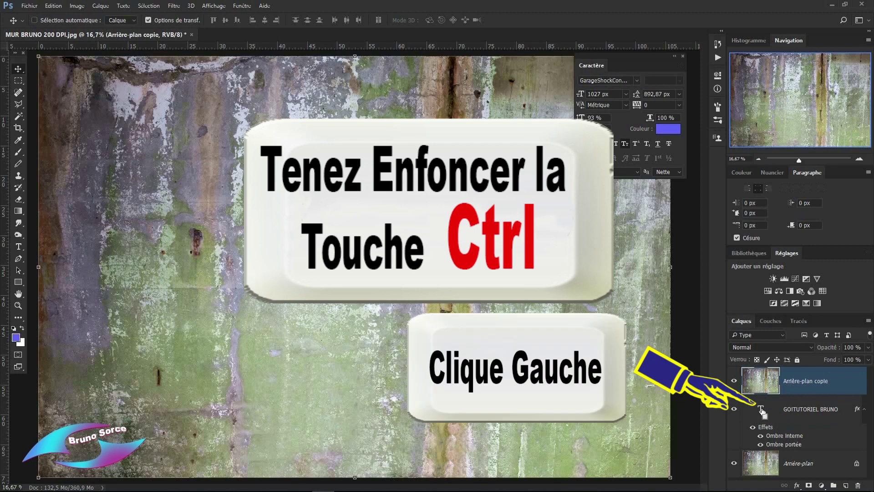
left_click(762, 412, "ctrl")
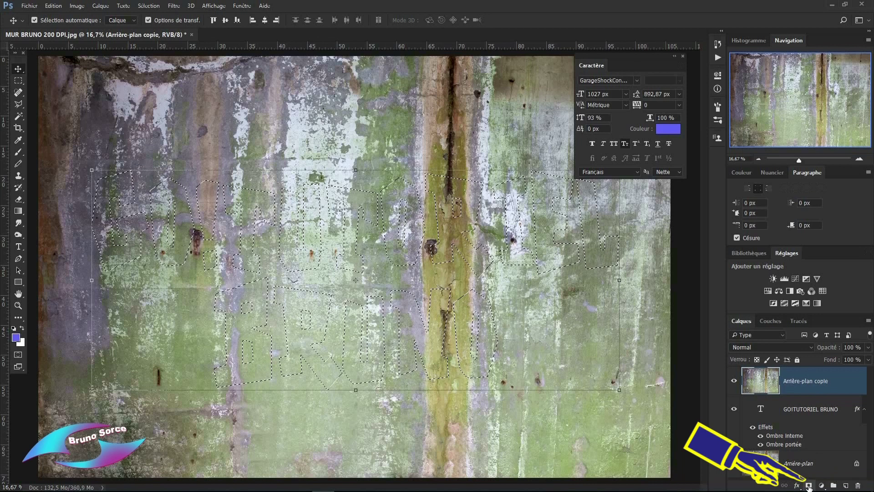
left_click(808, 486)
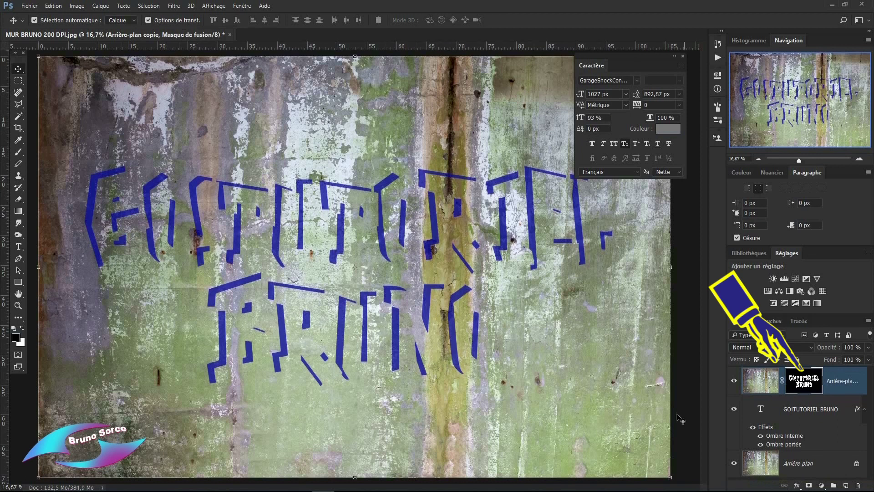
Step: Set the wall copy to Lumière crue and the GOITUTORIEL BRUNO text layer to Incrustation
left_click(809, 347)
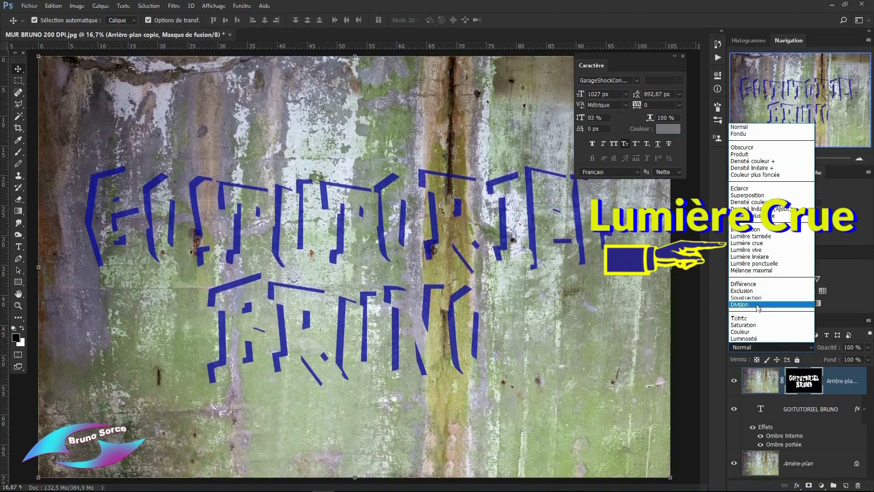
left_click(755, 243)
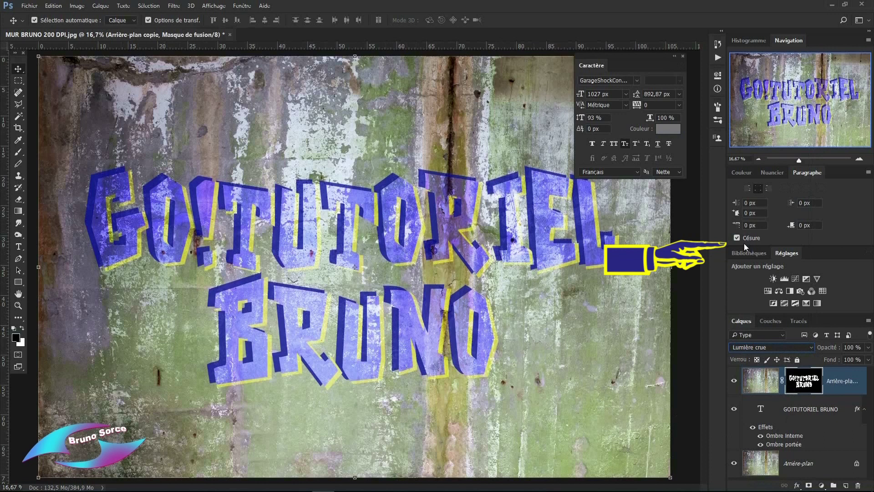
left_click(808, 412)
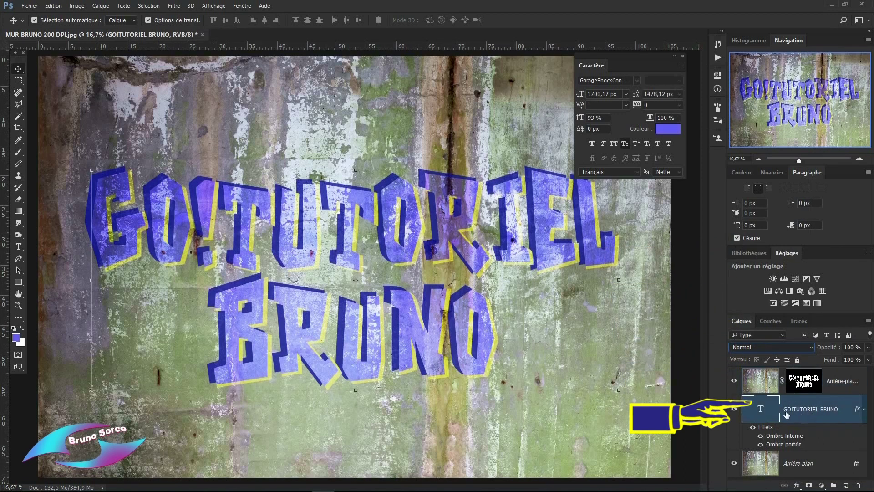
left_click(809, 348)
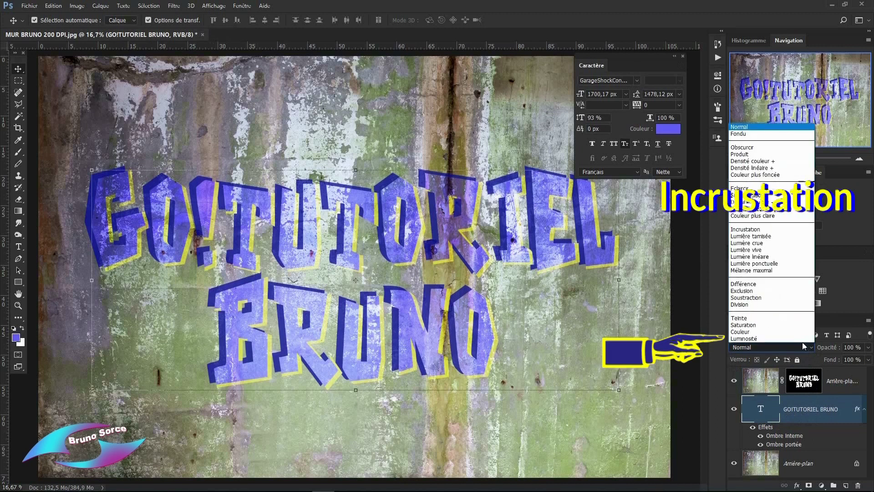
left_click(747, 229)
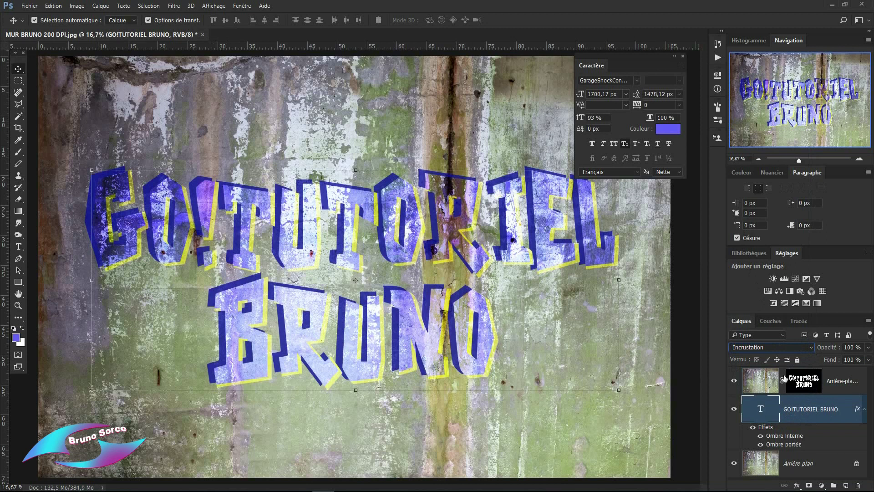
left_click(799, 345)
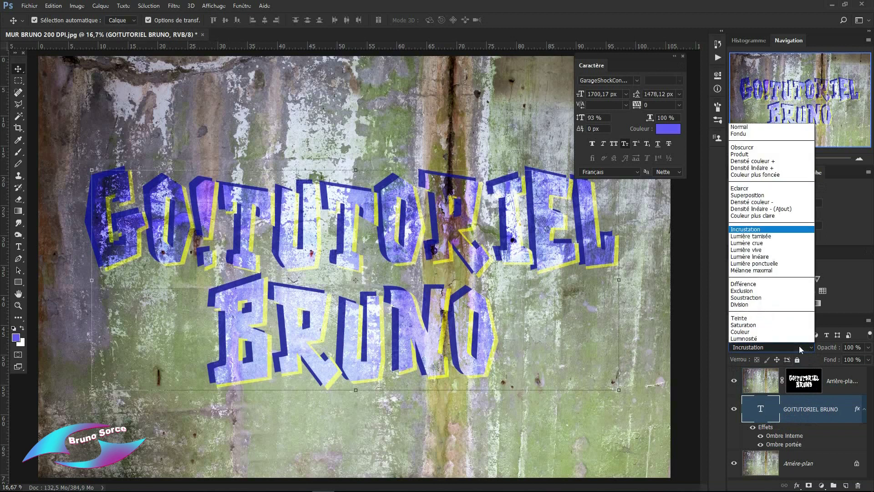
Step: Try the Luminosité, Couleur, Saturation, Teinte and Lumière vive blend modes on the text layer
left_click(764, 338)
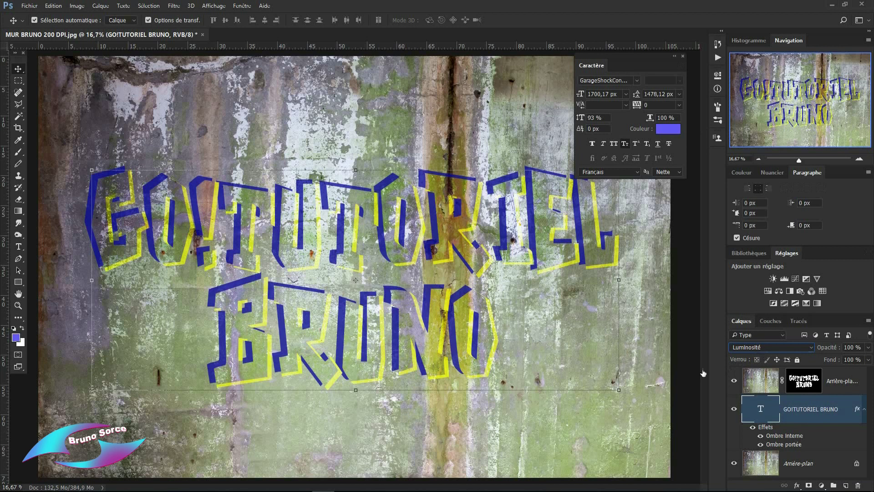
left_click(809, 346)
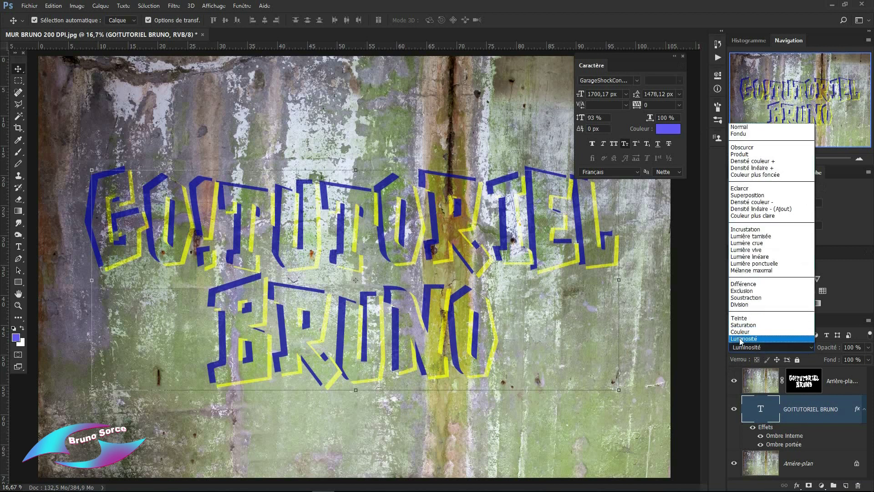
left_click(740, 339)
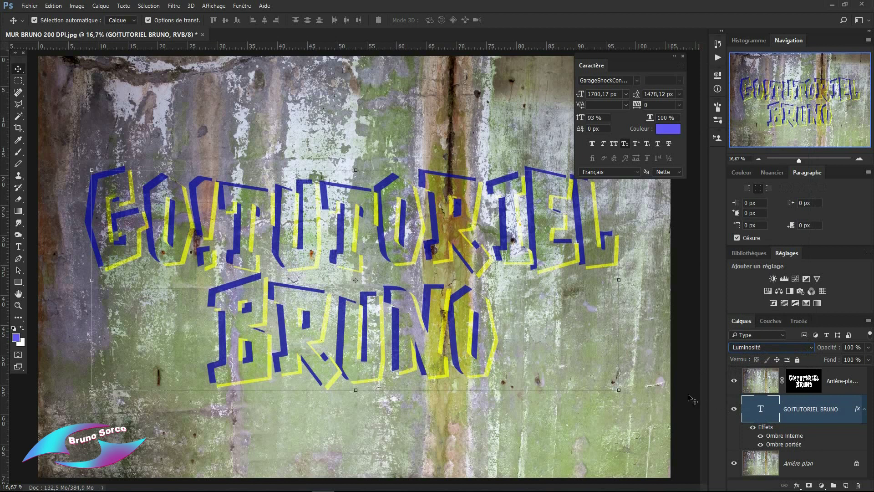
key("shift+minus")
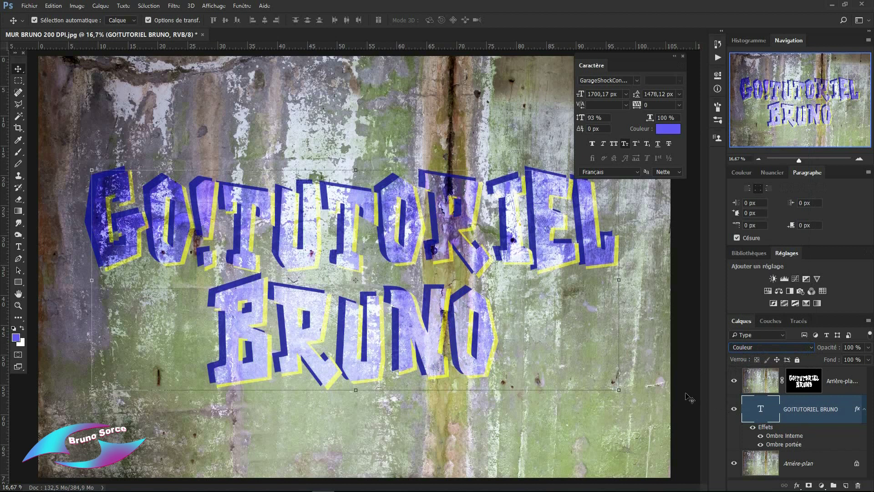
key("shift+minus")
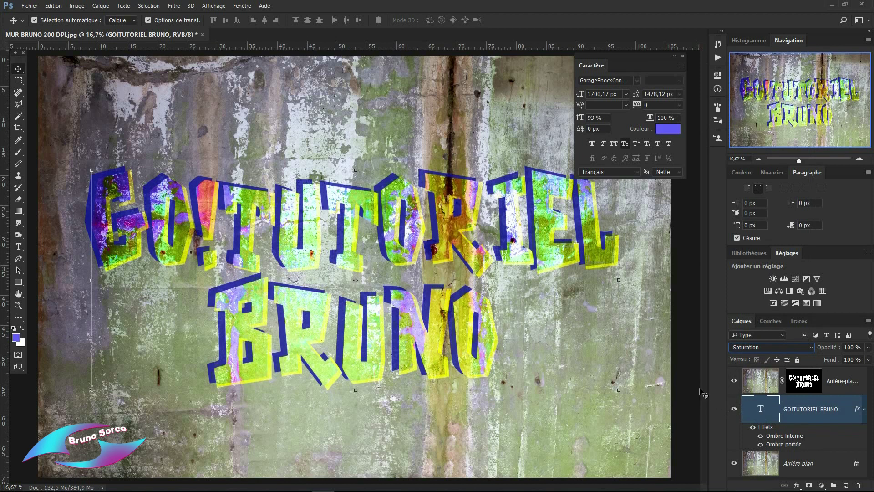
key("shift+minus")
key("shift+minus")
key("shift+minus")
key("shift+minus")
key("shift+minus")
key("shift+minus")
key("shift+minus")
key("shift+minus")
key("shift+minus")
key("shift+minus")
key("shift+minus")
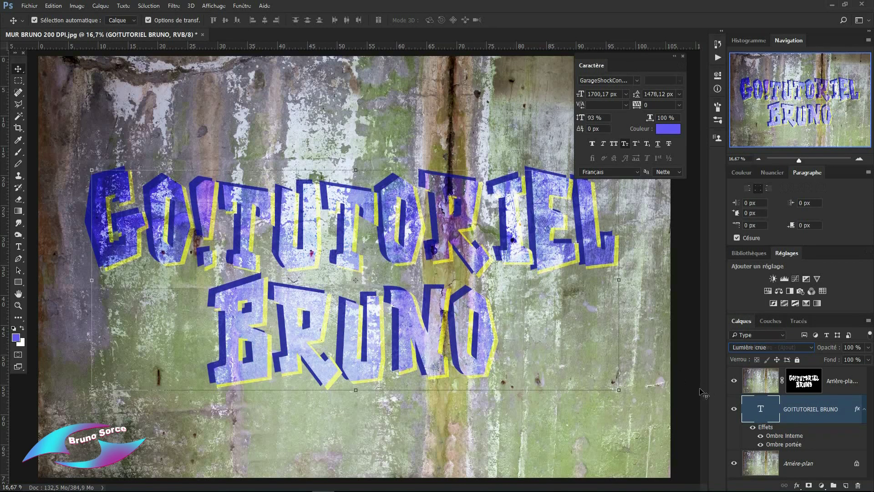
key("shift+minus")
key("shift+minus")
key("shift+minus")
key("shift+minus")
key("shift+minus")
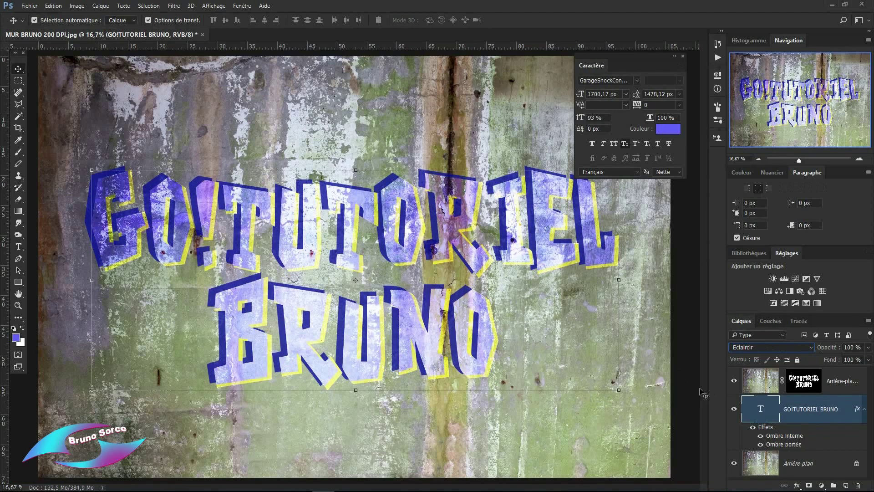
Step: Return the text layer to Incrustation and close the Caractère panel
left_click(804, 350)
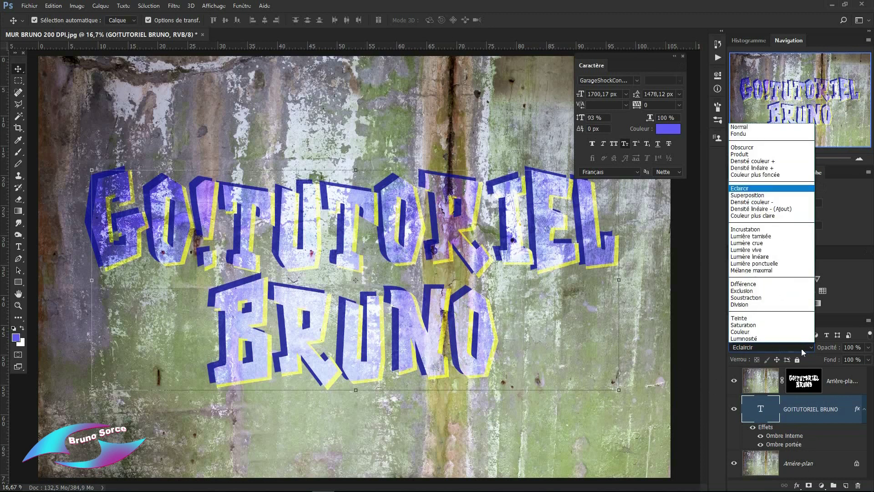
left_click(742, 229)
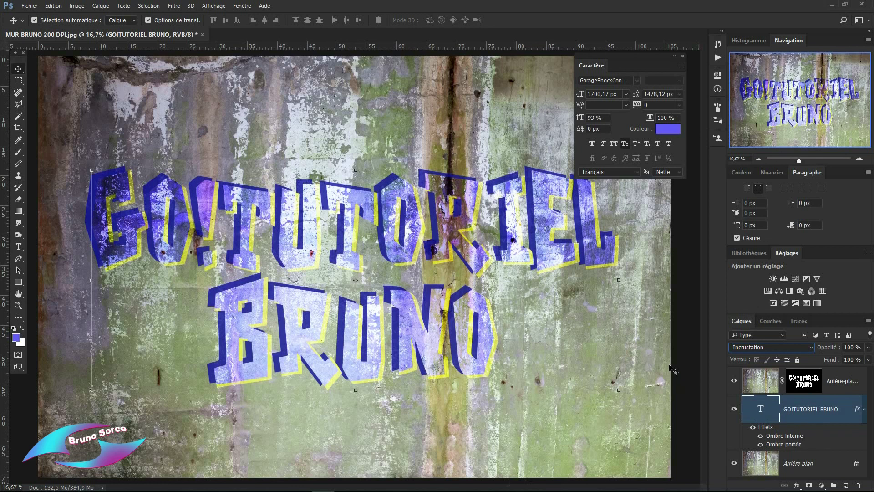
left_click(683, 56)
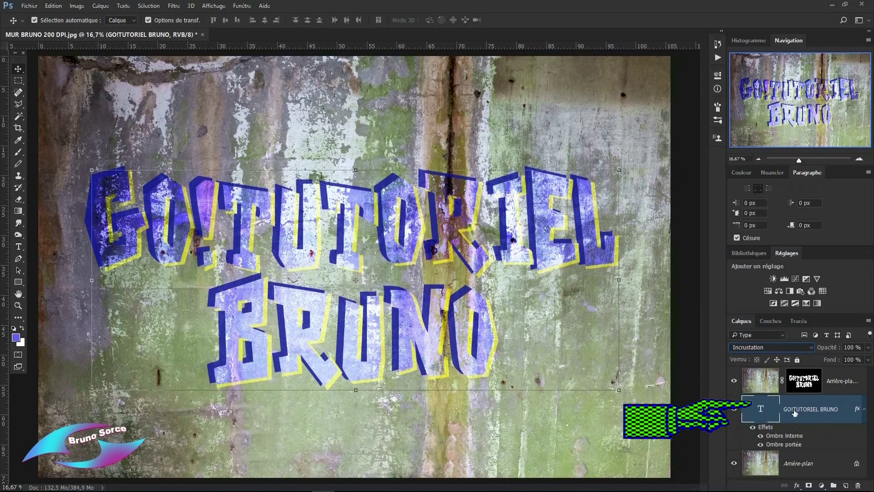
Step: Select the text layer and the Brush tool, confirming 100% opacity
left_click(854, 376)
left_click(846, 417)
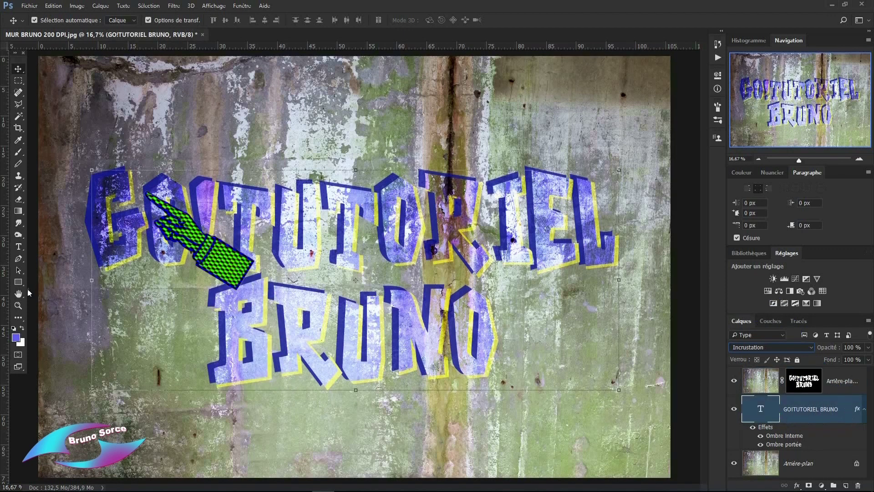
left_click(18, 152)
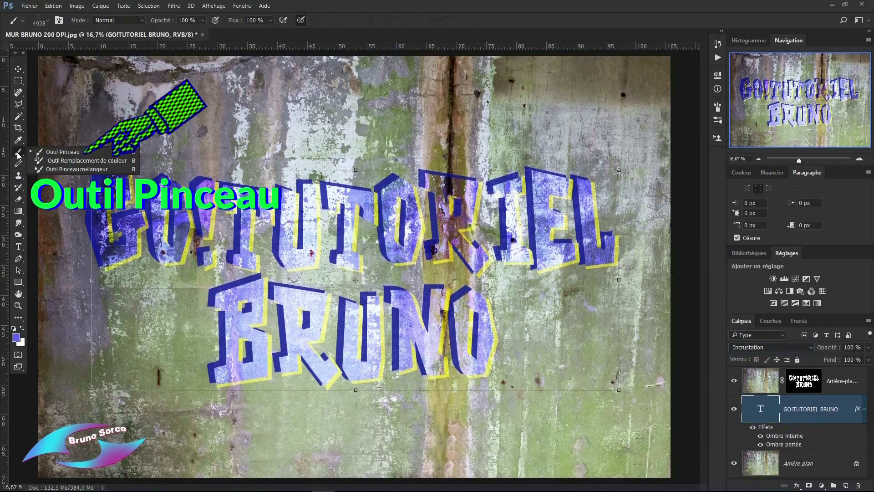
left_click(58, 153)
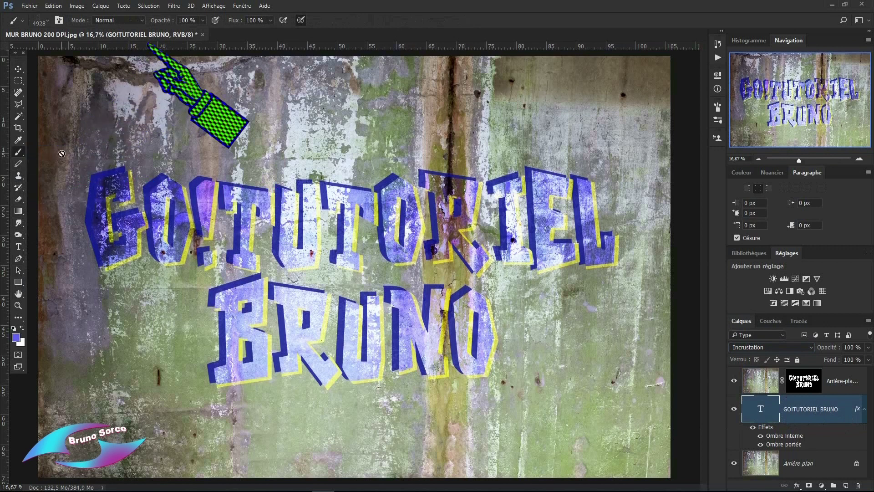
left_click(159, 22)
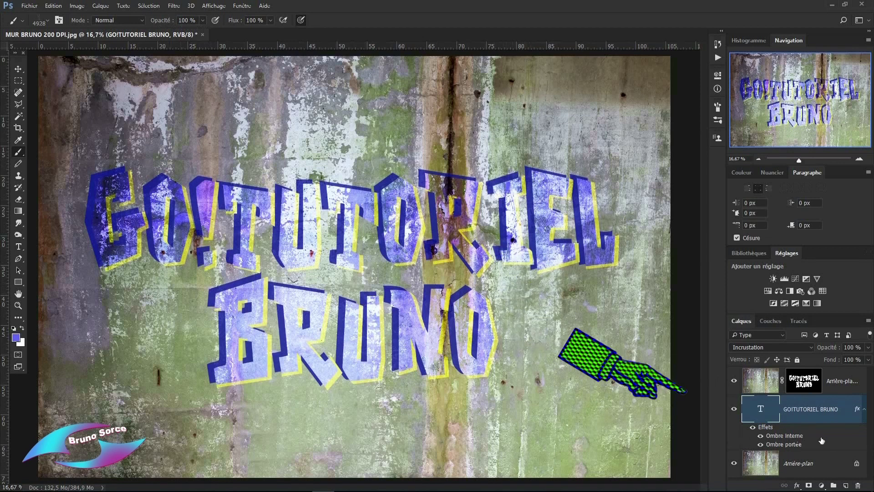
Step: Rasterize the GOITUTORIEL BRUNO text layer with Pixelliser le texte
right_click(849, 415)
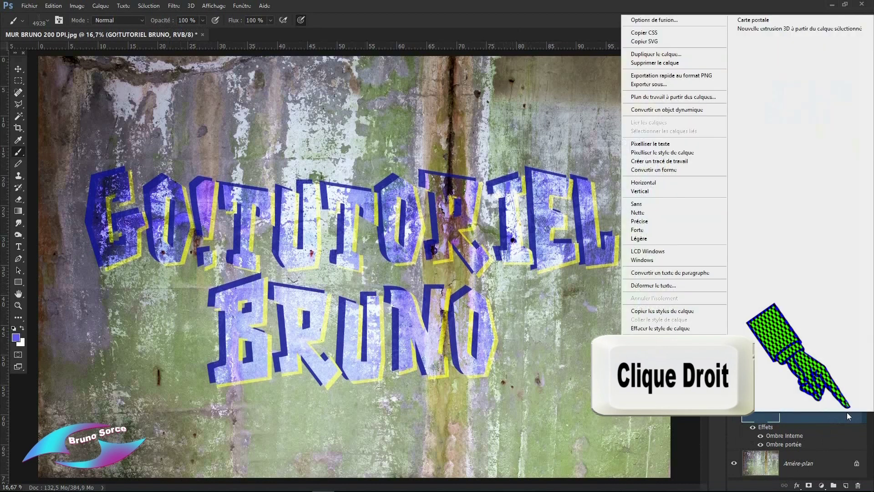
left_click(652, 143)
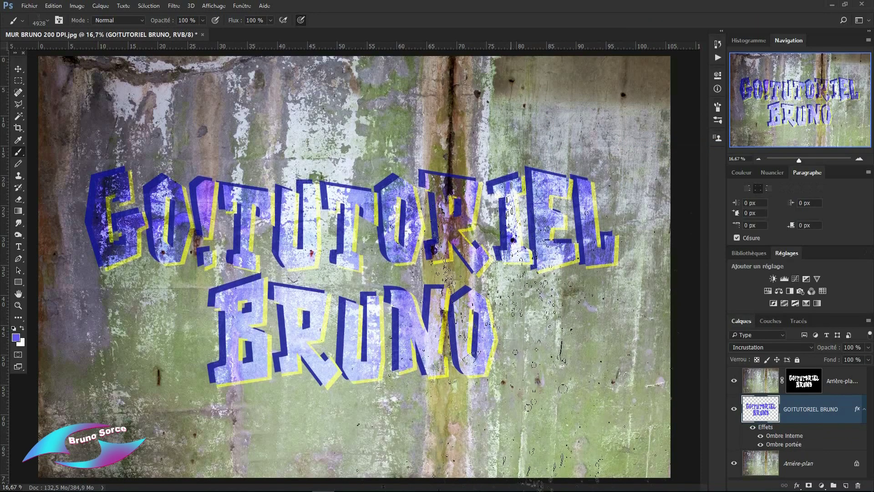
Step: Stamp drips under the letters with the 1912 px drip brush, shrinking it to 1004 px
left_click(47, 22)
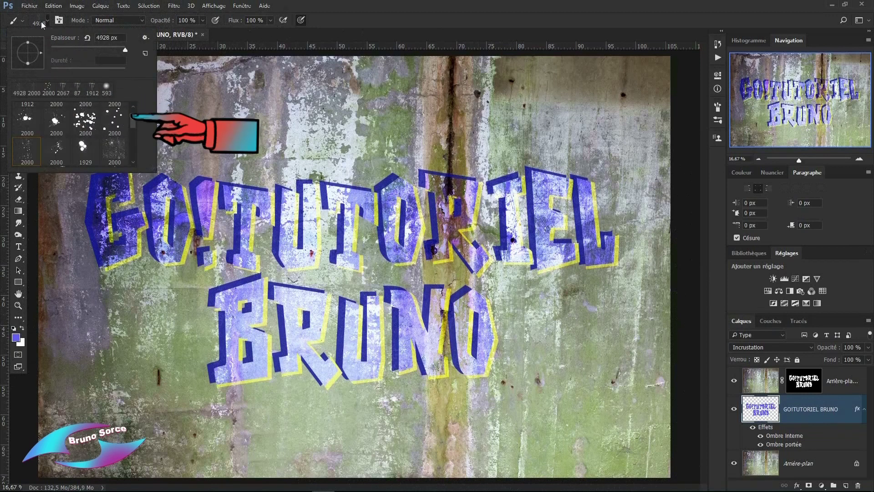
mouse_move(131, 120)
left_mouse_down()
mouse_move(133, 150)
mouse_move(132, 114)
left_mouse_up()
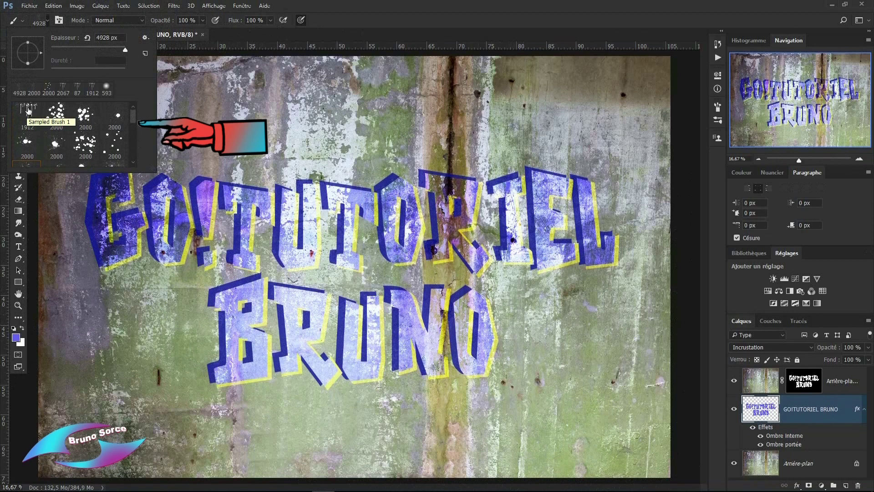
left_click(29, 109)
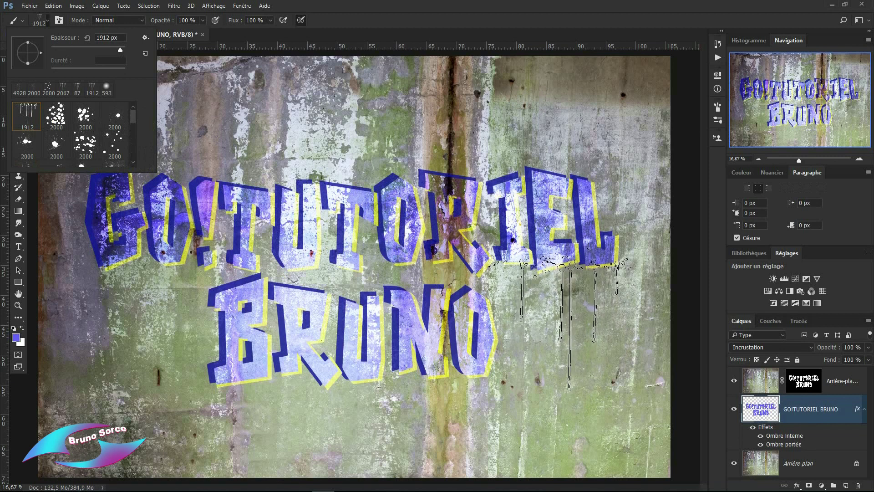
left_click(556, 319)
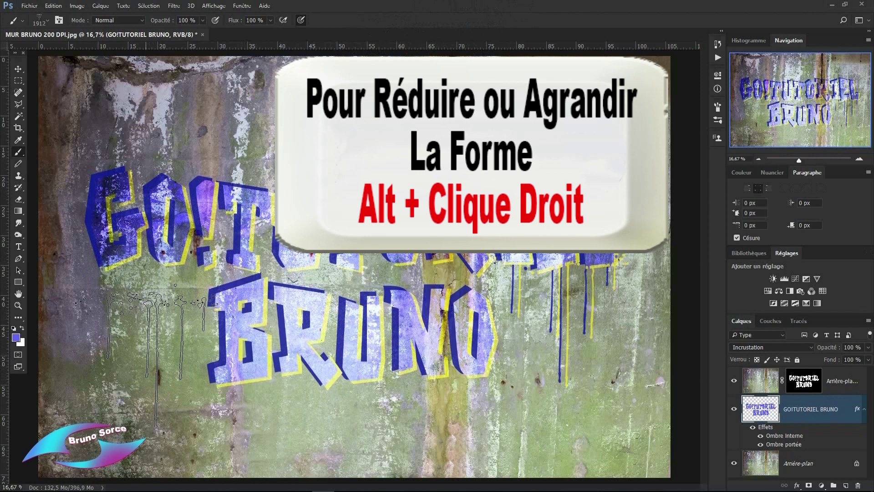
mouse_move(149, 351)
left_mouse_down()
mouse_move(121, 359)
mouse_move(249, 361)
mouse_move(131, 354)
mouse_move(168, 353)
left_mouse_up()
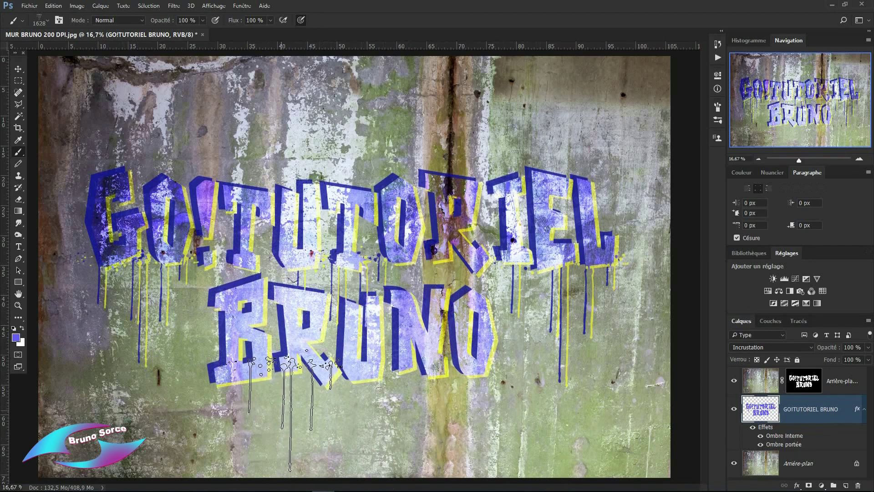
left_click_drag(278, 410, 255, 396)
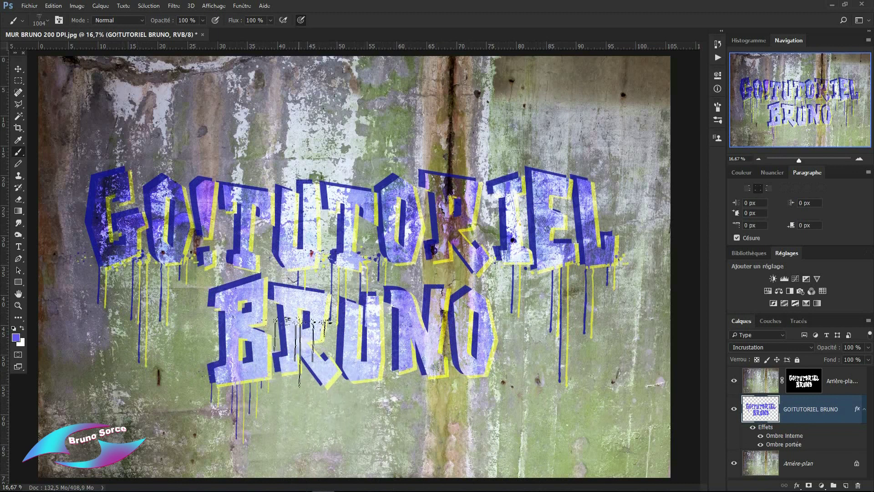
Step: Choose the 2000 px splatter brush and splatter paint beside BRUNO and over the G
left_click(47, 19)
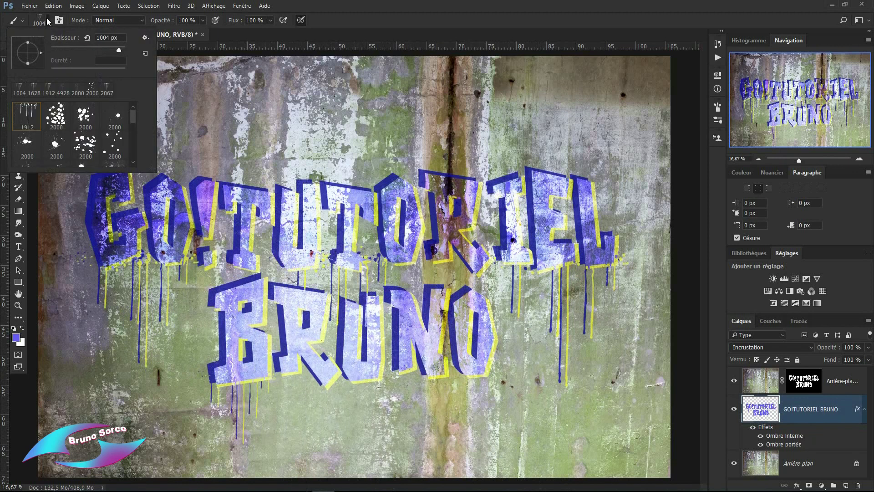
left_click(54, 145)
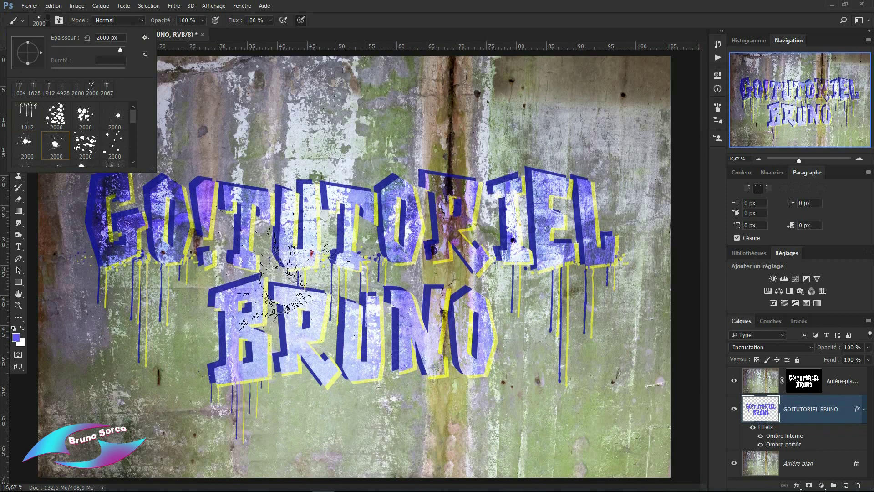
left_click(504, 376)
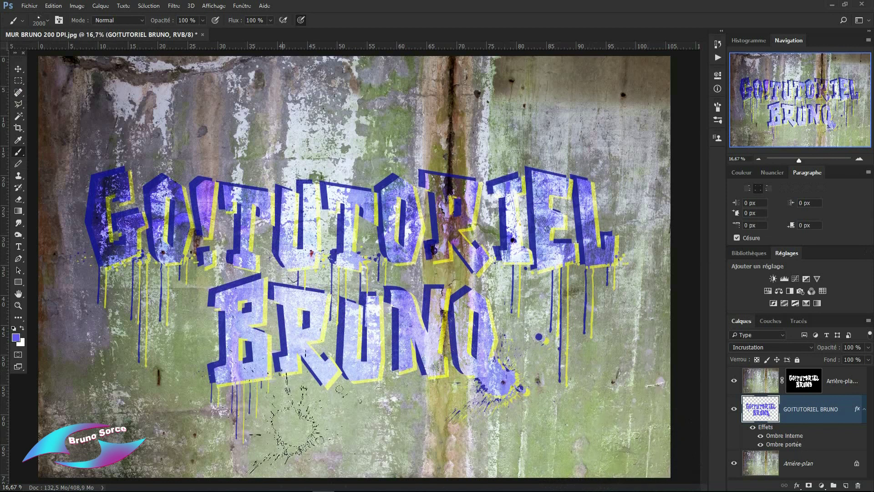
left_click(98, 154)
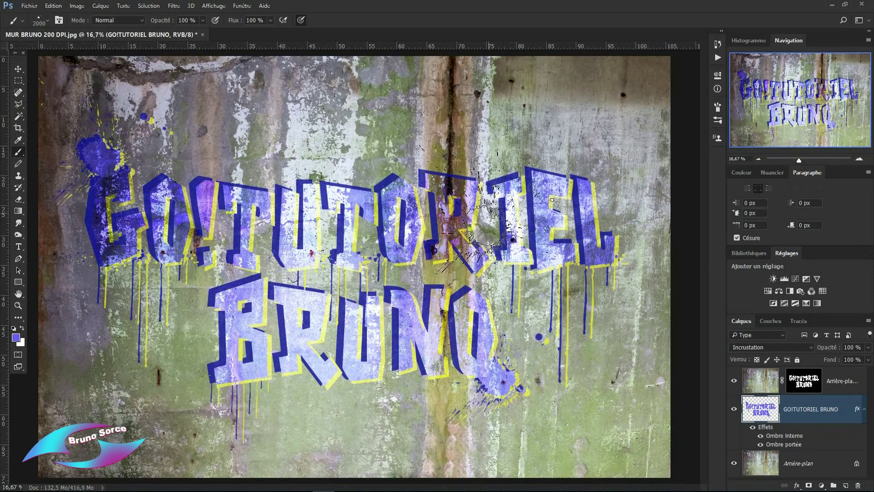
Step: Shrink the brush to 1052 px and add smaller splatters near B, the second T and UN
left_click_drag(500, 210, 478, 210)
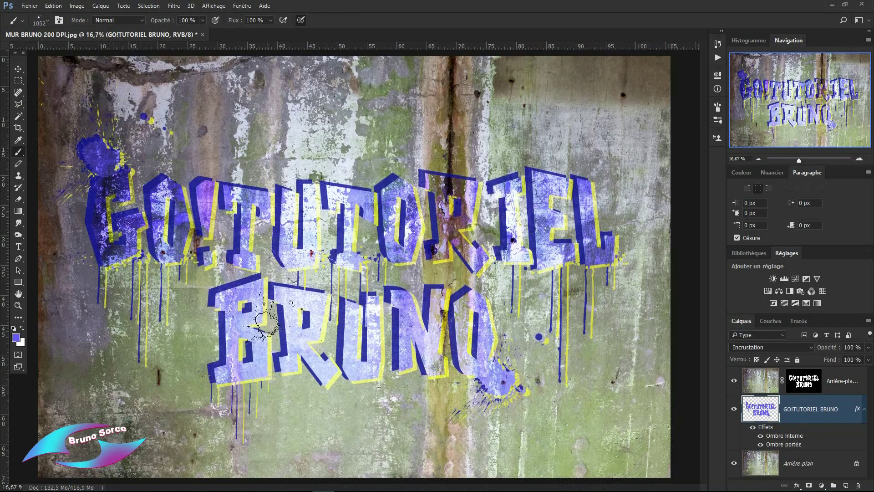
left_click(208, 301)
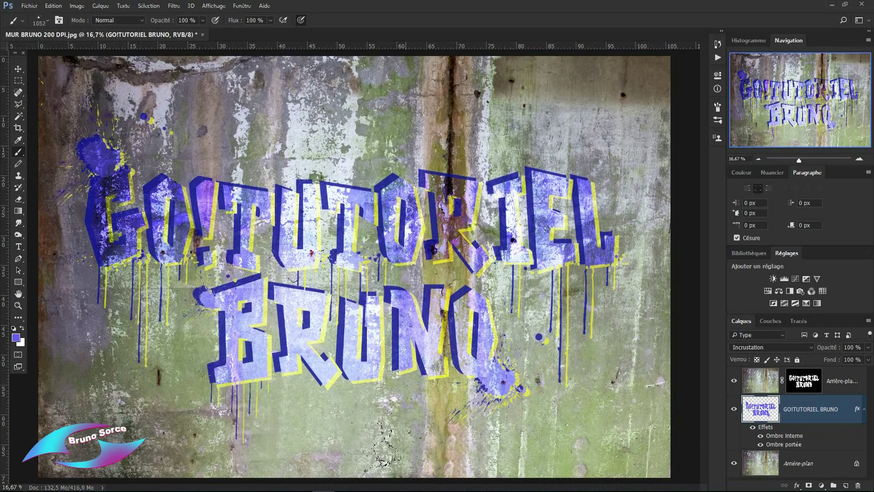
left_click(360, 225)
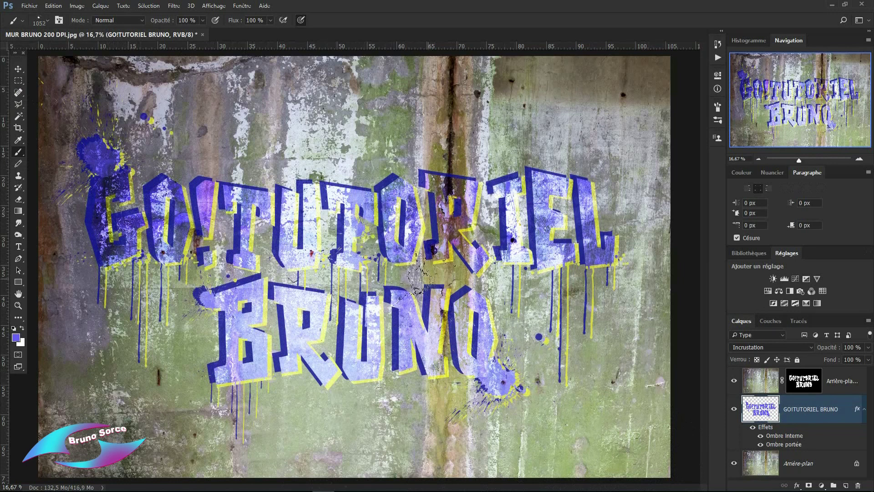
left_click(380, 380)
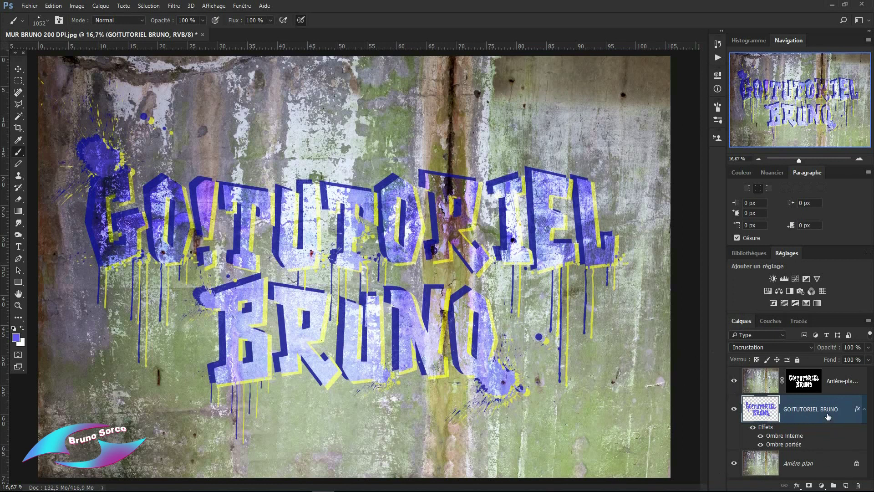
left_click(770, 347)
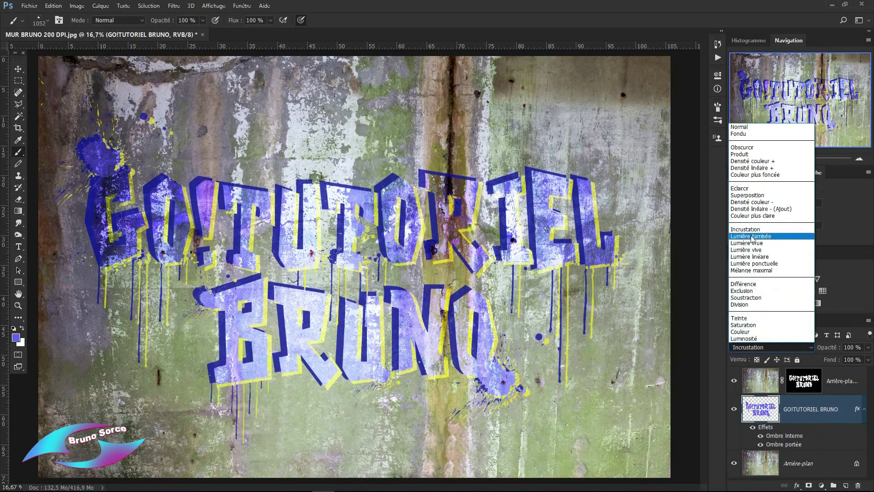
key("e")
key("Return")
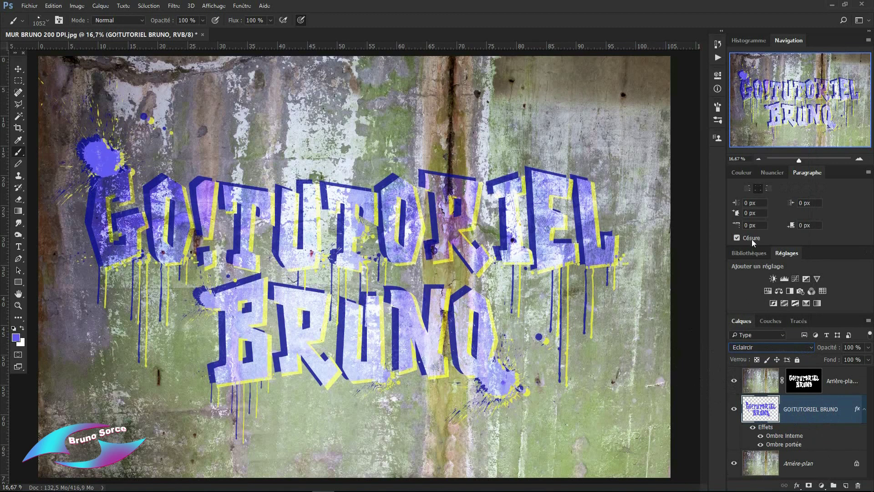
key("i")
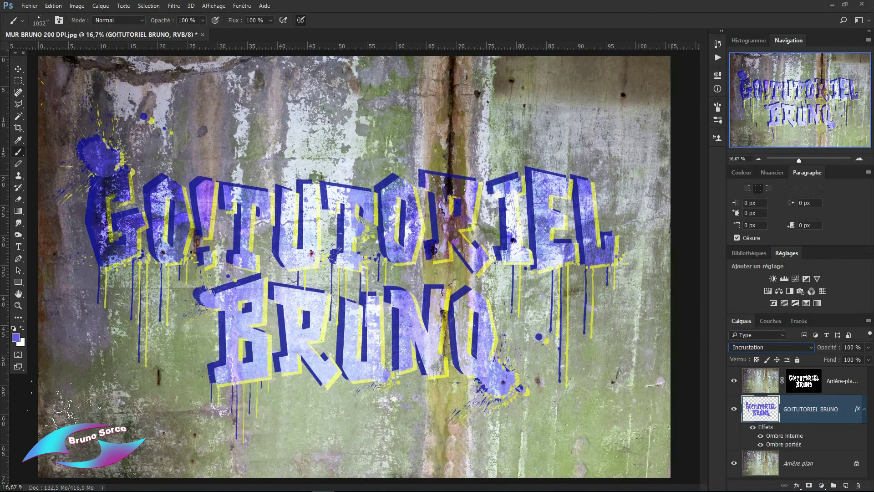